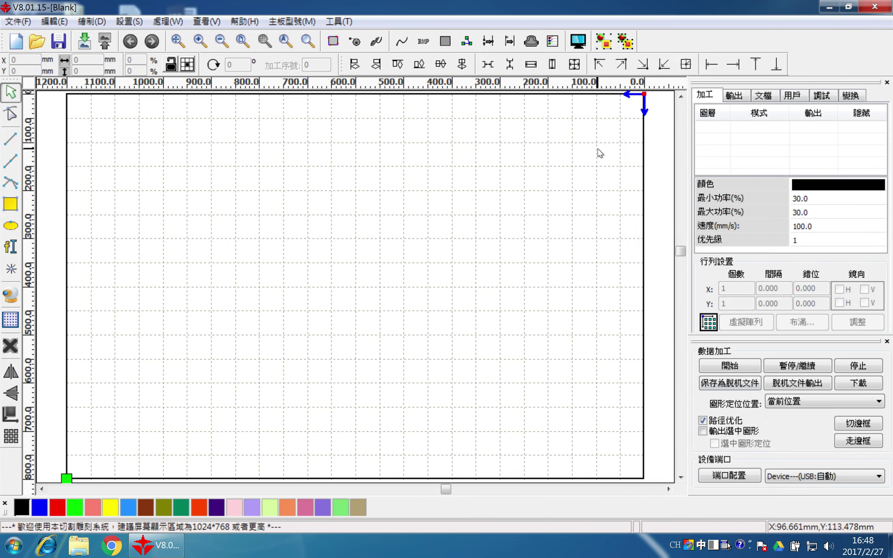
# Step: Draw a nearly horizontal straight line about 271 mm long near the work area's upper-left corner
pyautogui.press('F4')
pyautogui.click(15, 97)
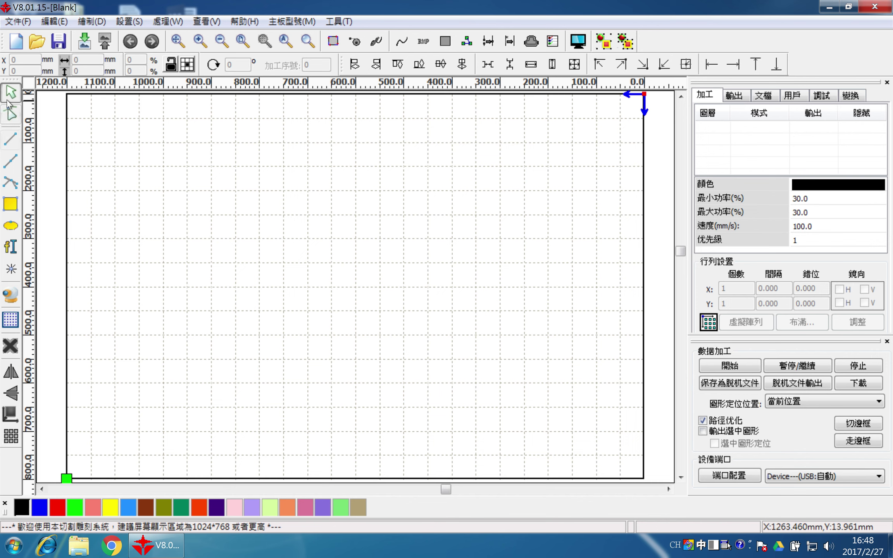
pyautogui.click(10, 140)
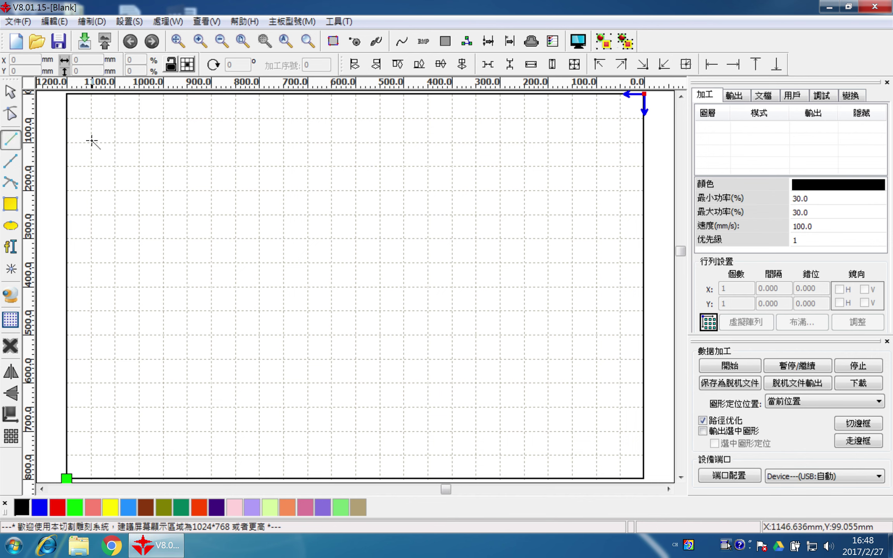
pyautogui.moveTo(132, 137); pyautogui.dragTo(263, 134)
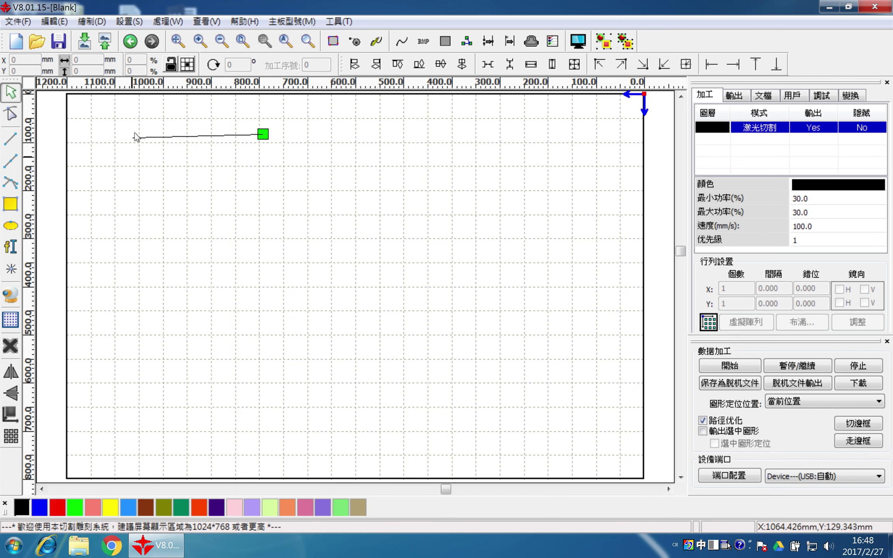
# Step: Draw an open eight-point polyline below the straight line, about 557 mm wide and 160 mm high, bending back on its right end
pyautogui.click(10, 161)
pyautogui.click(123, 166)
pyautogui.click(188, 164)
pyautogui.click(242, 177)
pyautogui.click(310, 167)
pyautogui.click(353, 151)
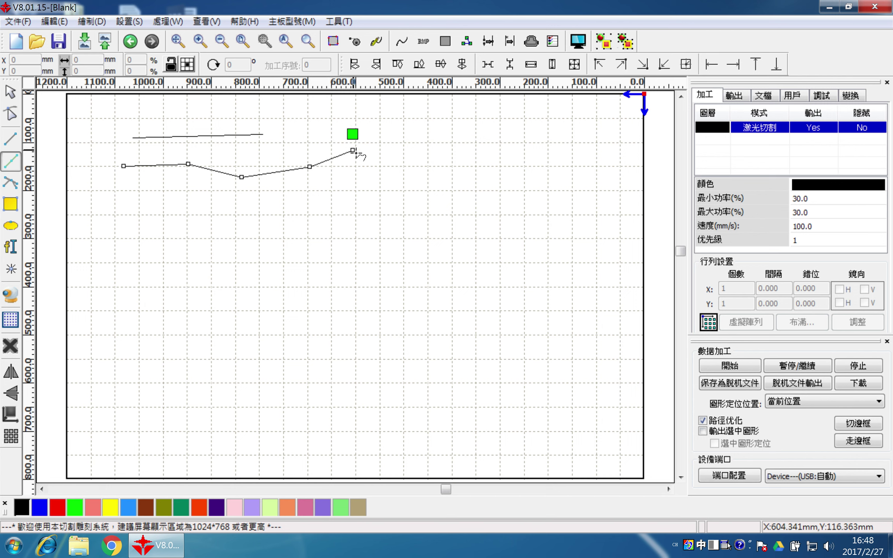
pyautogui.click(391, 186)
pyautogui.click(270, 227)
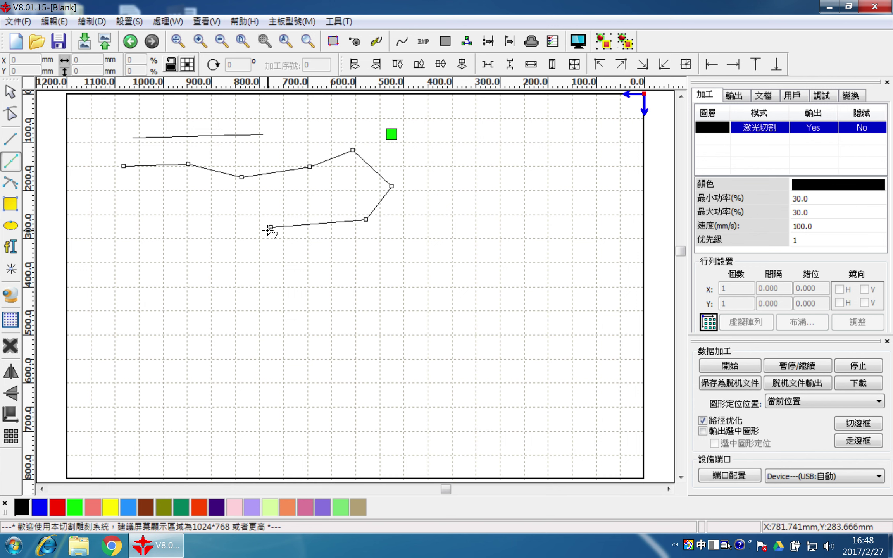
pyautogui.rightClick(268, 230)
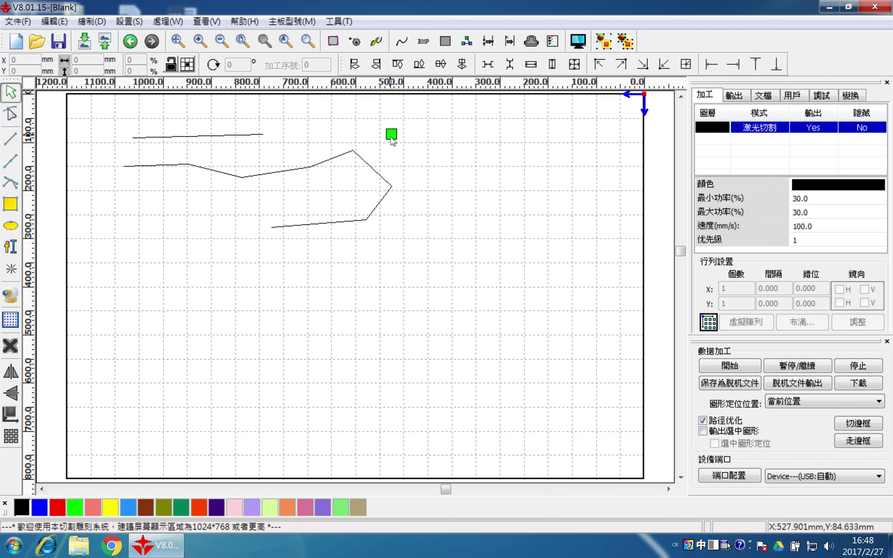
# Step: Draw a wavy Bézier curve below the polyline, about 570 mm wide and 95 mm high
pyautogui.click(10, 183)
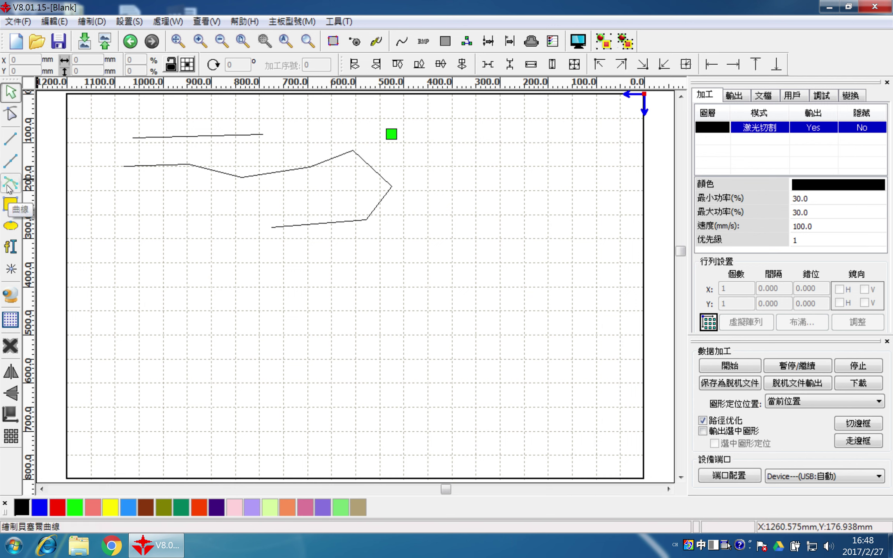
pyautogui.moveTo(123, 307); pyautogui.dragTo(265, 312)
pyautogui.moveTo(293, 313); pyautogui.dragTo(403, 336)
pyautogui.rightClick(371, 336)
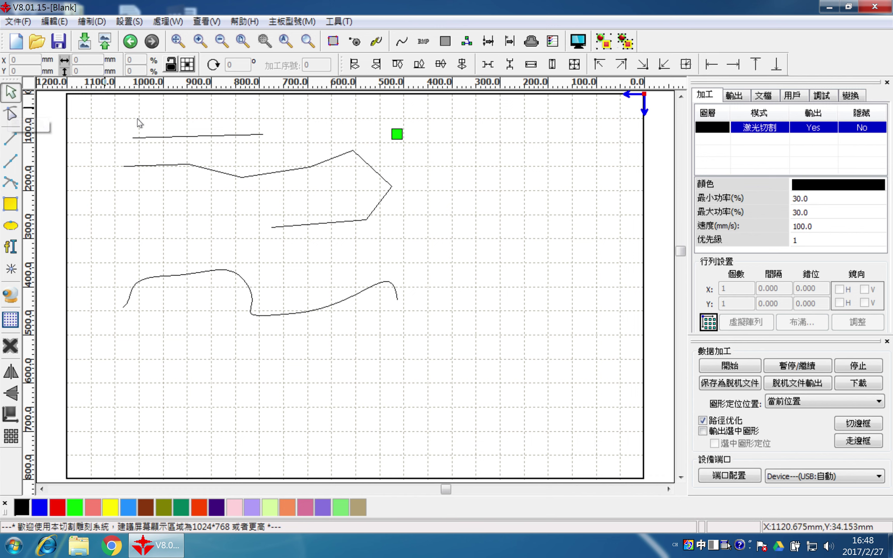
# Step: Select the straight line and the polyline in turn, and show the polyline's nodes for inspection
pyautogui.click(182, 135)
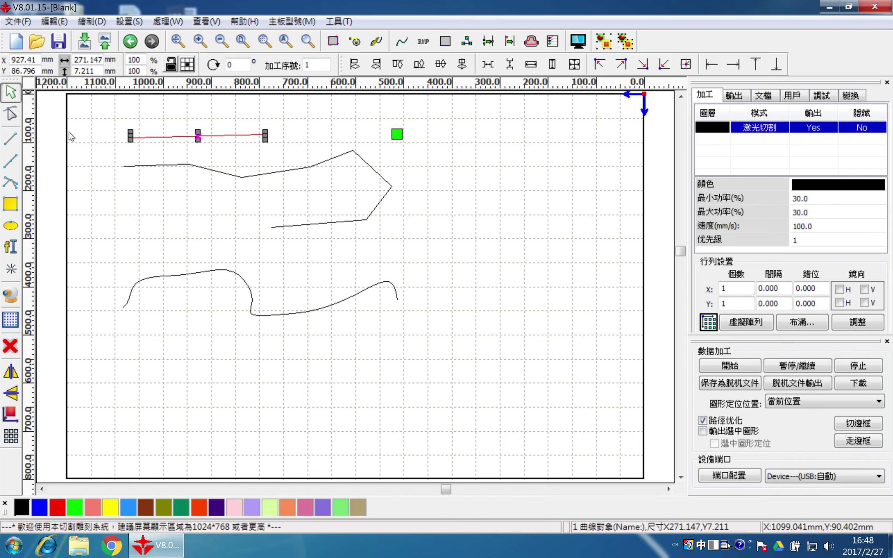
pyautogui.click(179, 166)
pyautogui.click(11, 114)
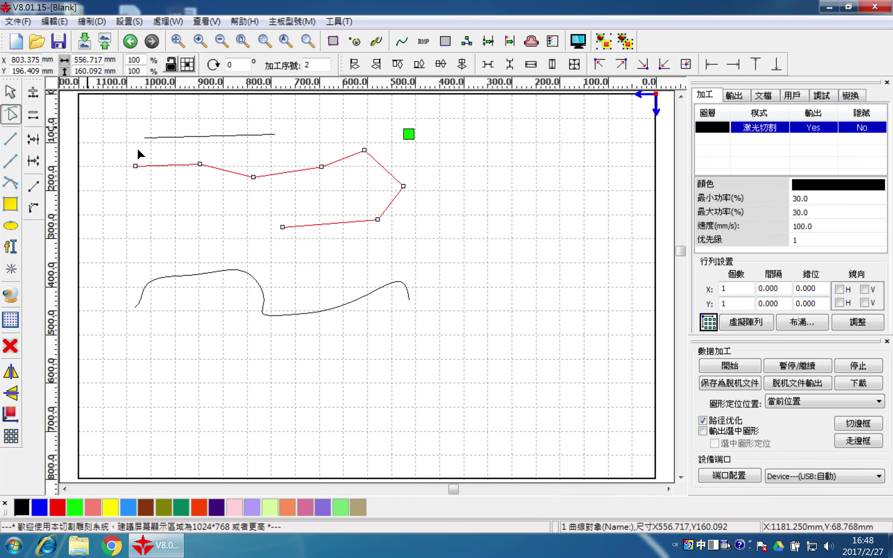
# Step: Smooth the Bézier curve's middle and right-hand bends by adjusting its node handles, and leave node editing with nothing selected
pyautogui.click(156, 279)
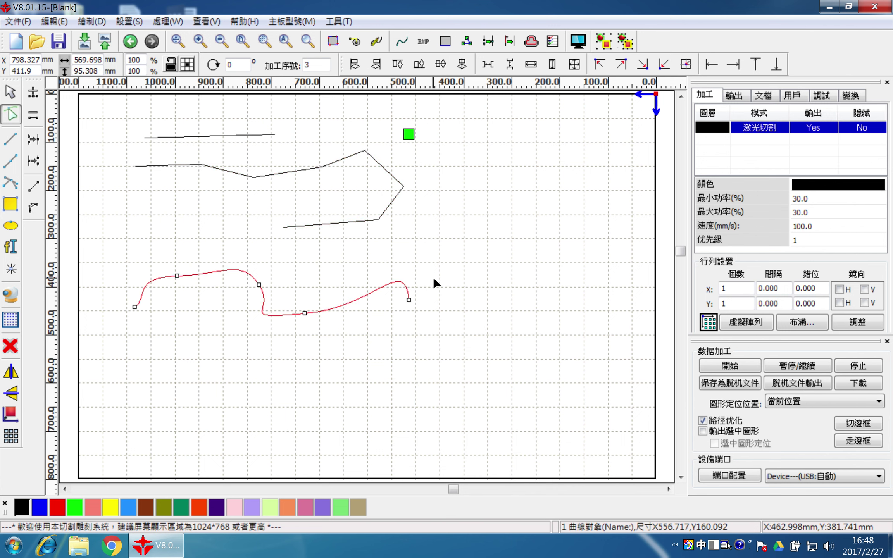
pyautogui.doubleClick(177, 276)
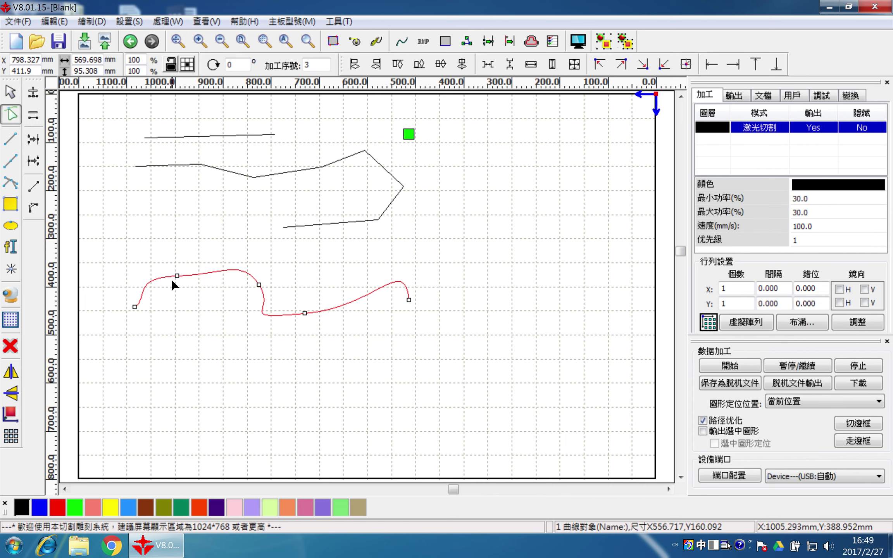
pyautogui.click(259, 286)
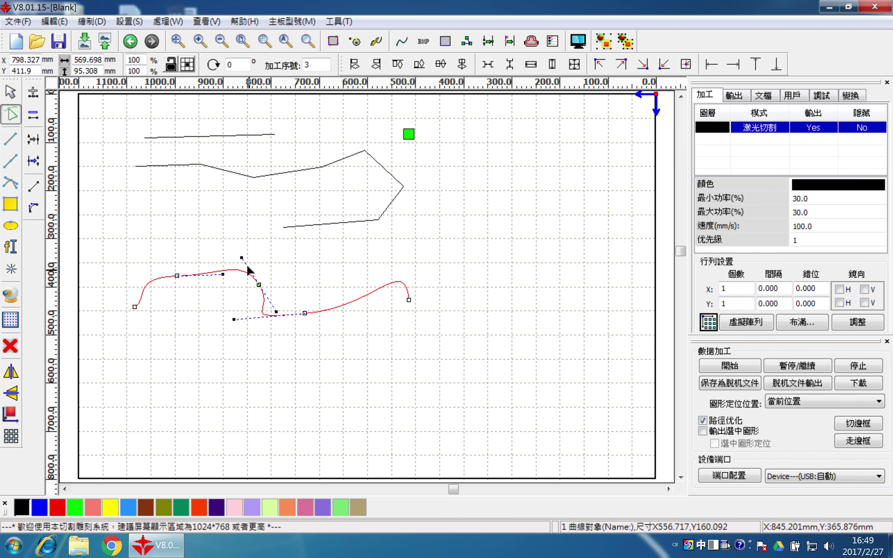
pyautogui.moveTo(241, 259); pyautogui.dragTo(230, 261)
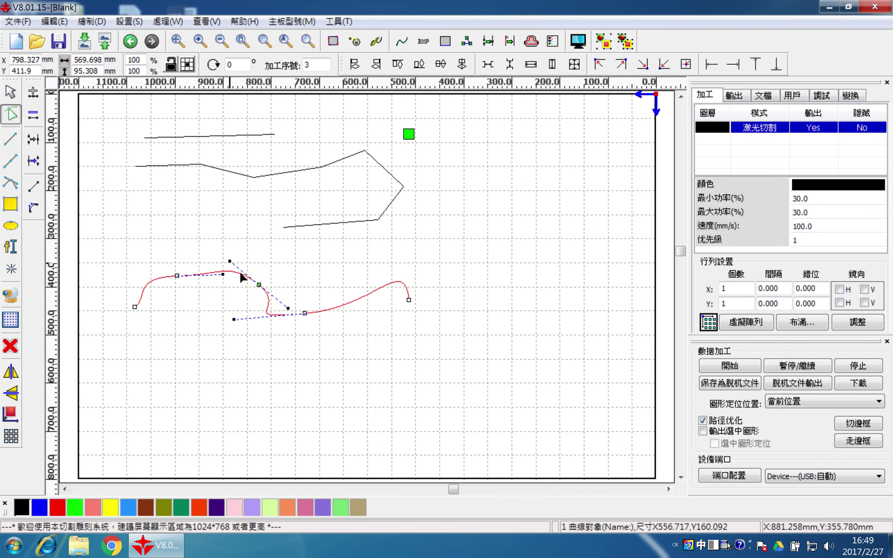
pyautogui.moveTo(234, 320); pyautogui.dragTo(262, 313)
pyautogui.moveTo(348, 313); pyautogui.dragTo(342, 329)
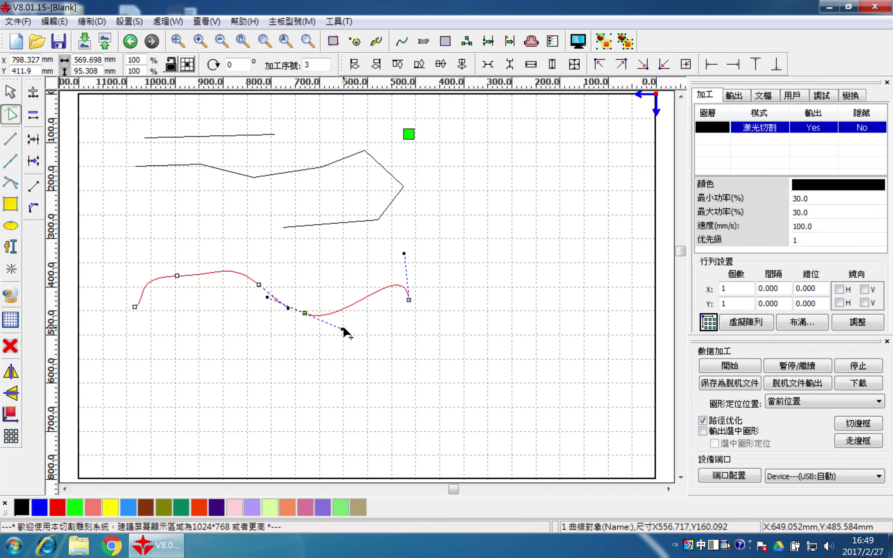
pyautogui.moveTo(404, 255); pyautogui.dragTo(383, 265)
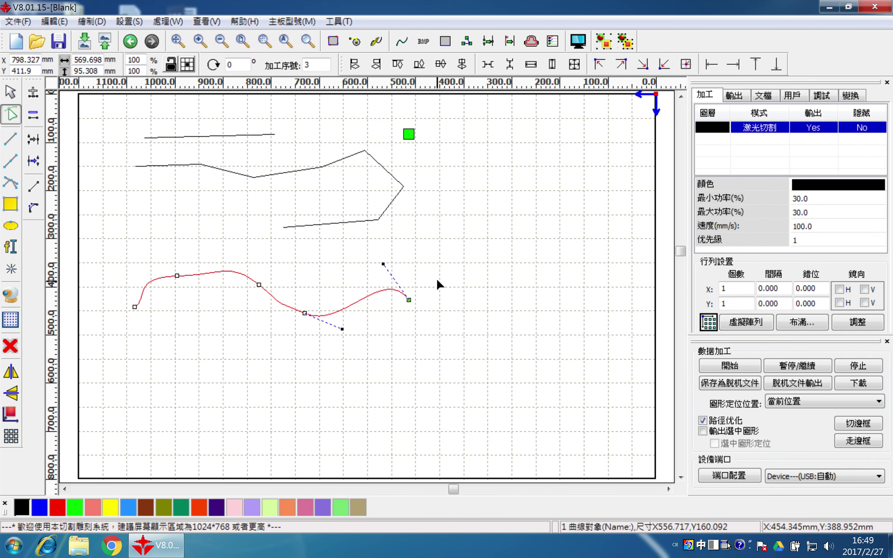
pyautogui.click(10, 91)
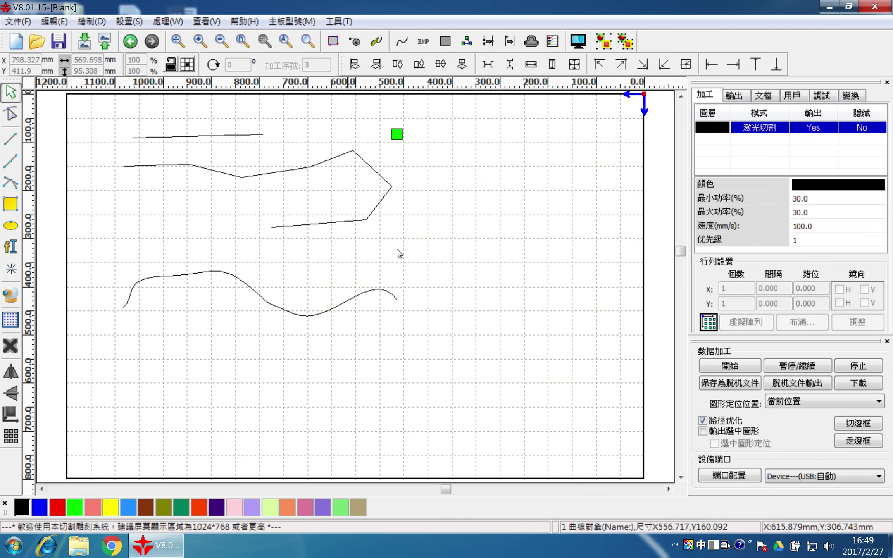
pyautogui.click(408, 281)
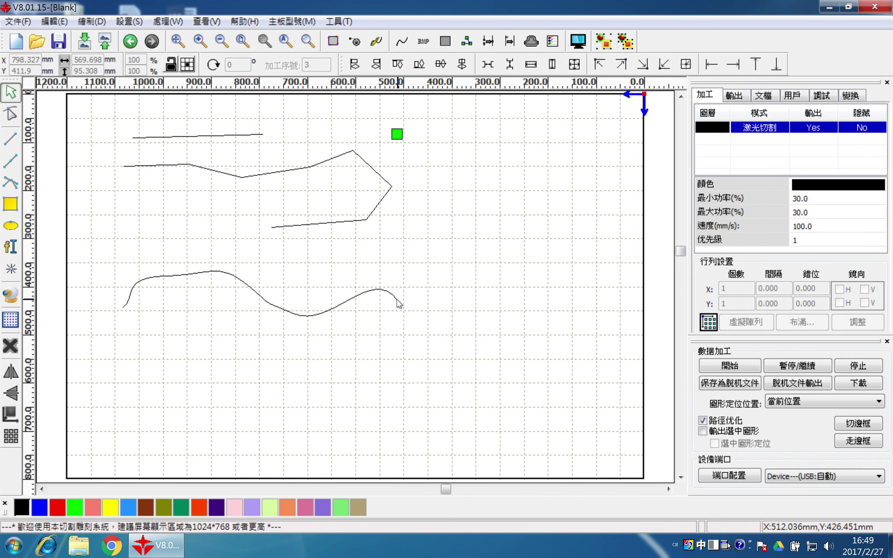
# Step: Examine the drawing at different zoom levels and restore the view of the full work area
pyautogui.scroll(3, 392, 303)
pyautogui.scroll(3, 344, 304)
pyautogui.scroll(-5, 316, 300)
pyautogui.scroll(3, 313, 293)
pyautogui.scroll(1, 305, 281)
pyautogui.scroll(-1, 305, 281)
pyautogui.scroll(-5, 339, 301)
pyautogui.scroll(4, 349, 306)
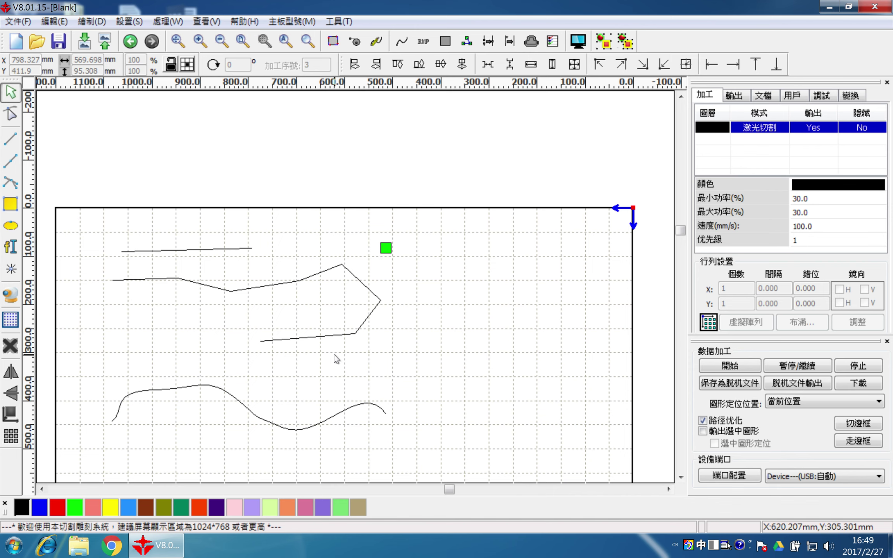
pyautogui.scroll(10, 335, 351)
pyautogui.scroll(-2, 354, 350)
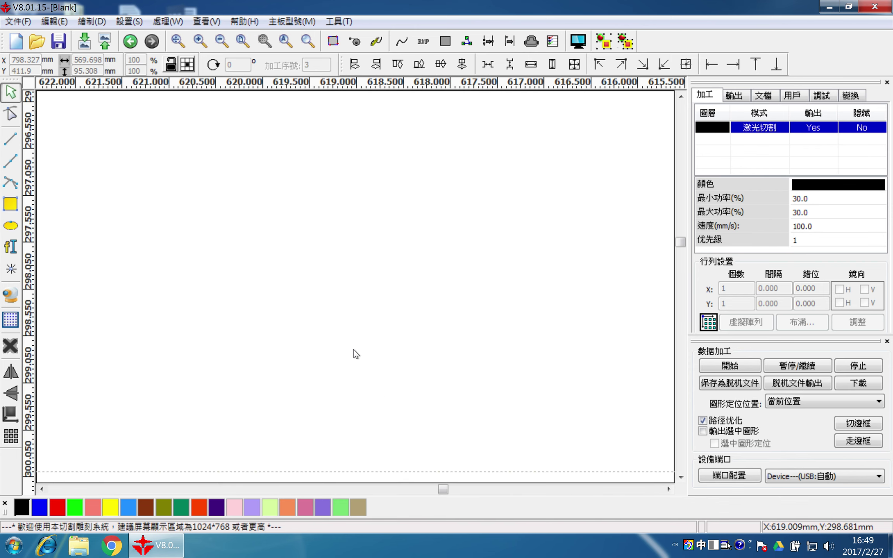
pyautogui.scroll(5, 354, 349)
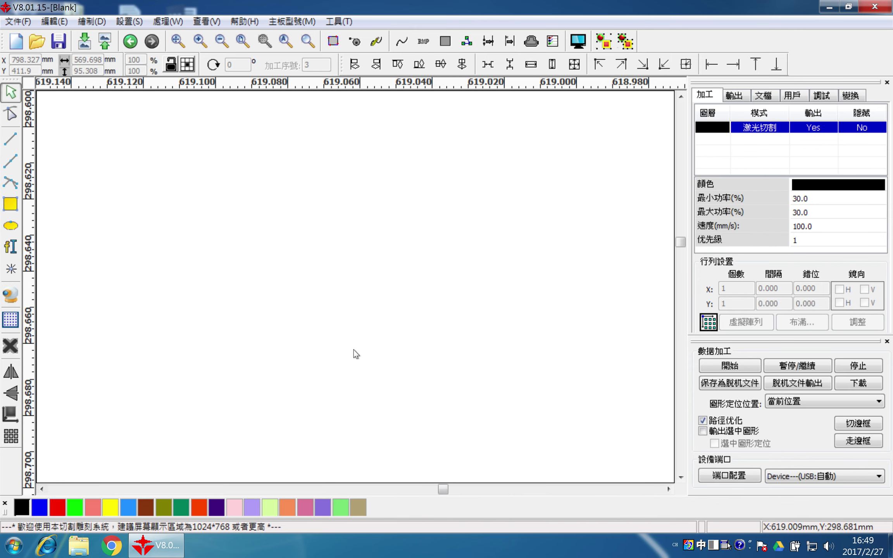
pyautogui.click(243, 41)
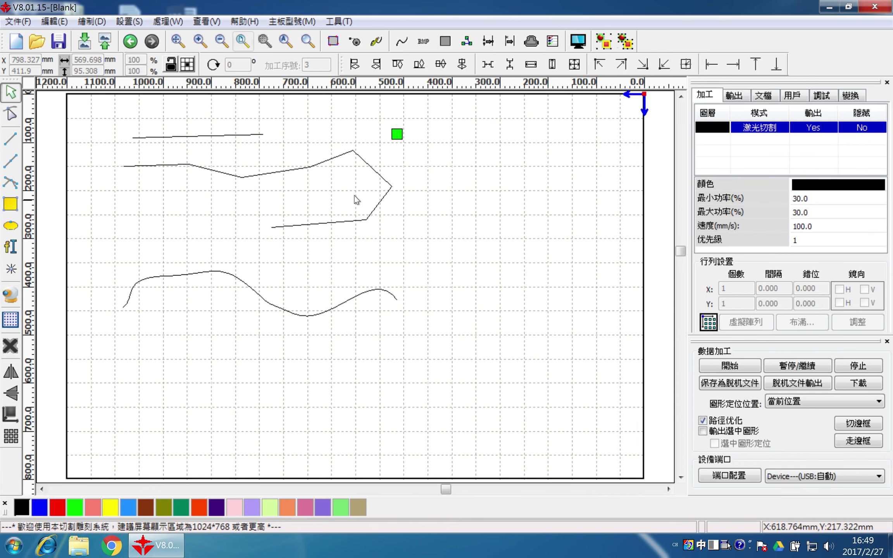
# Step: Zoom out and pan to view the work area from afar, and fit it to the view again
pyautogui.scroll(1, 417, 194)
pyautogui.scroll(-3, 413, 211)
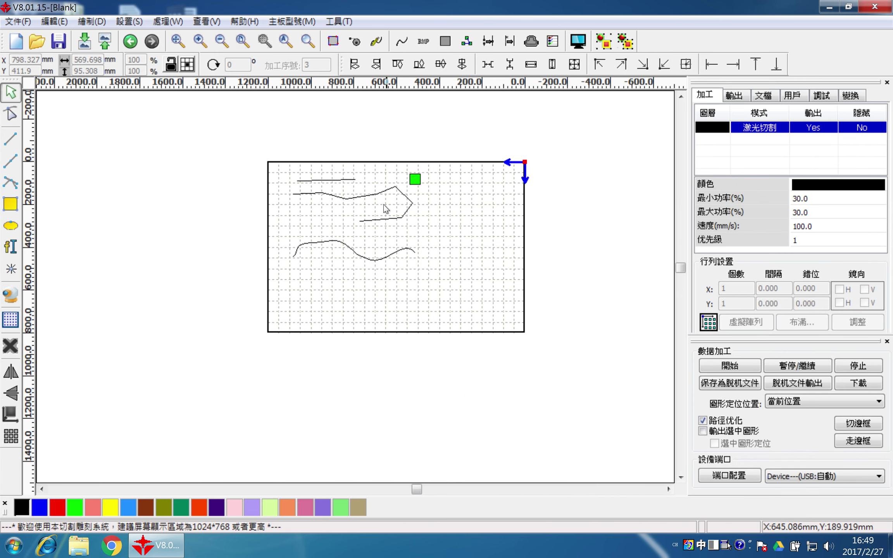
pyautogui.scroll(-1, 359, 197)
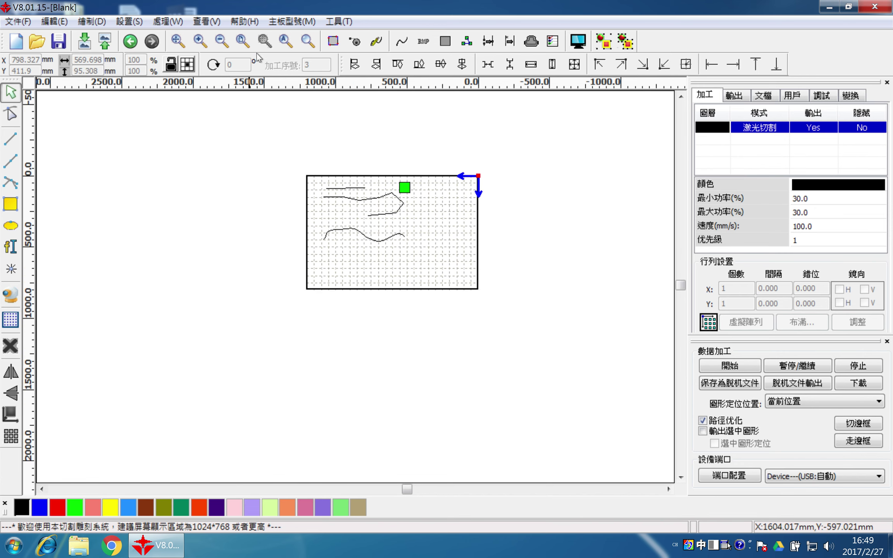
pyautogui.scroll(-1, 446, 224)
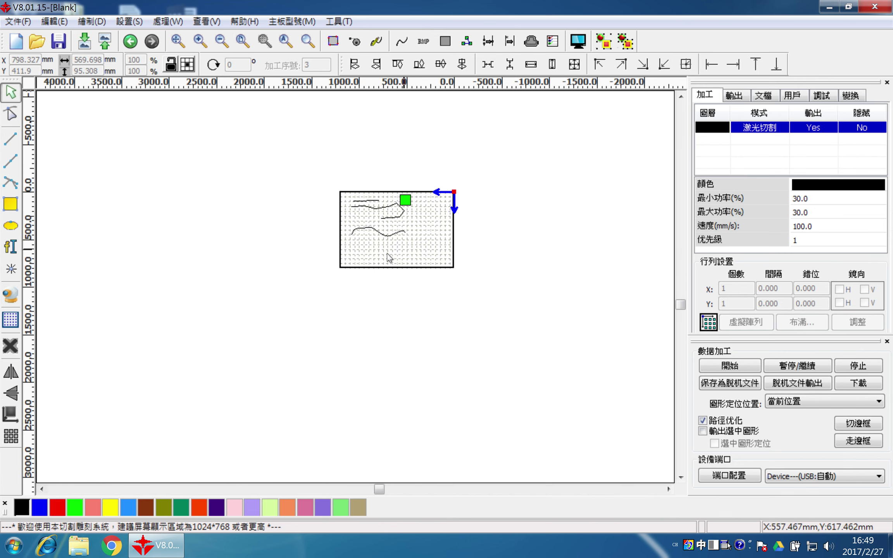
pyautogui.scroll(4, 440, 220)
pyautogui.scroll(-4, 419, 223)
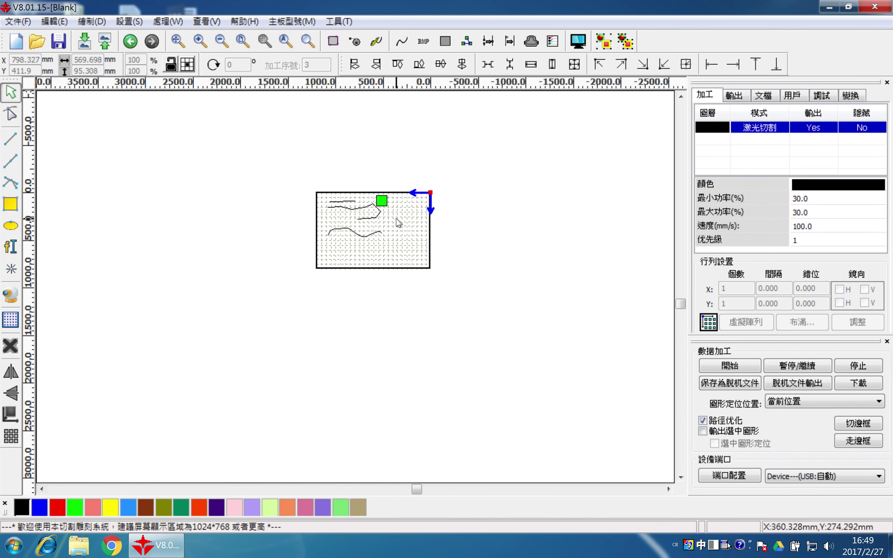
pyautogui.scroll(-1, 397, 218)
pyautogui.moveTo(386, 216); pyautogui.dragTo(371, 241, button='middle')
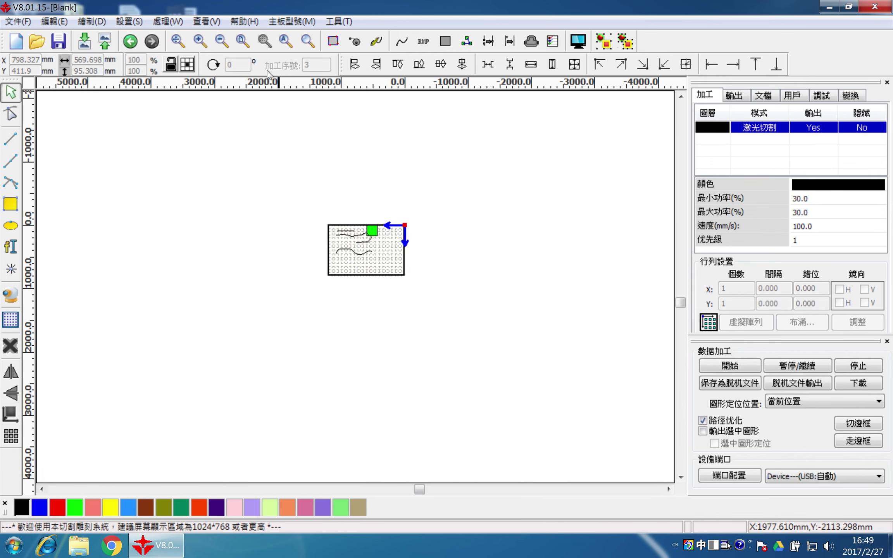
pyautogui.click(239, 41)
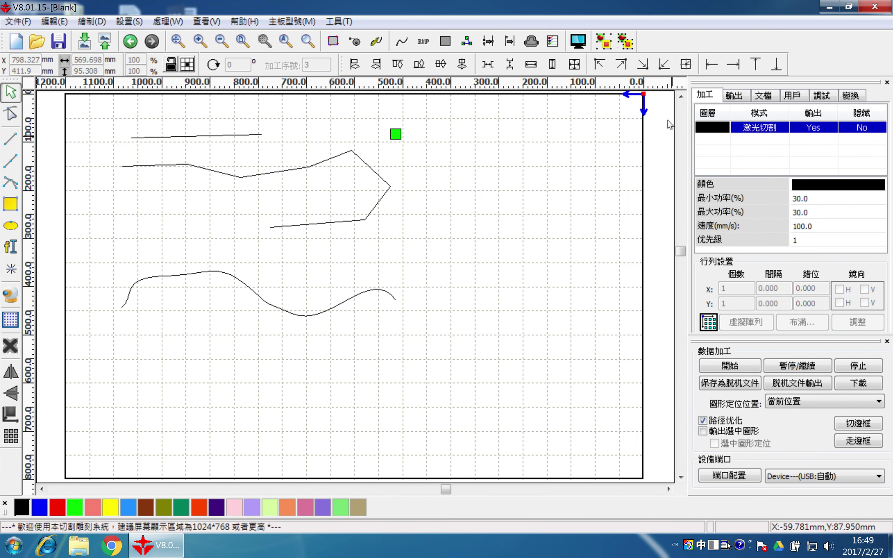
# Step: Start a text object beside the work area's origin corner and replace its sample text with YCSH
pyautogui.scroll(5, 640, 111)
pyautogui.moveTo(357, 126); pyautogui.dragTo(449, 285, button='middle')
pyautogui.scroll(-5, 446, 283)
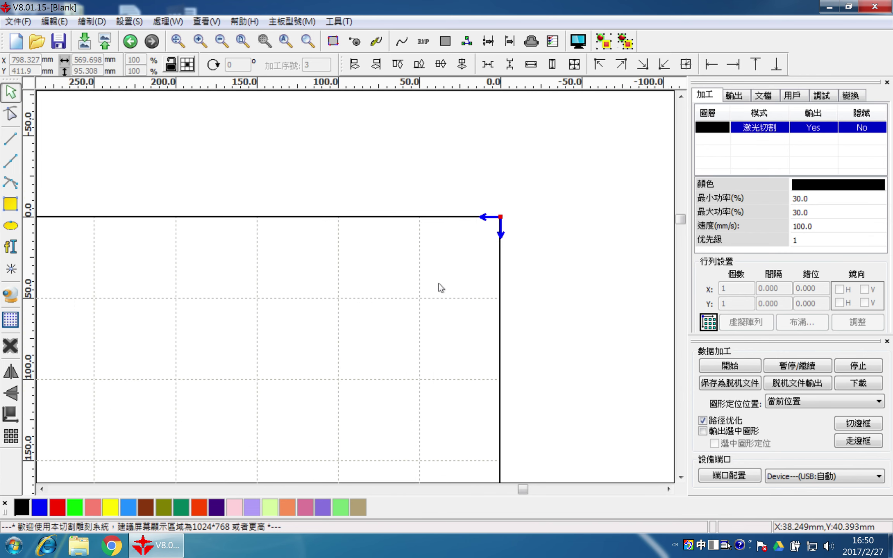
pyautogui.scroll(2, 443, 280)
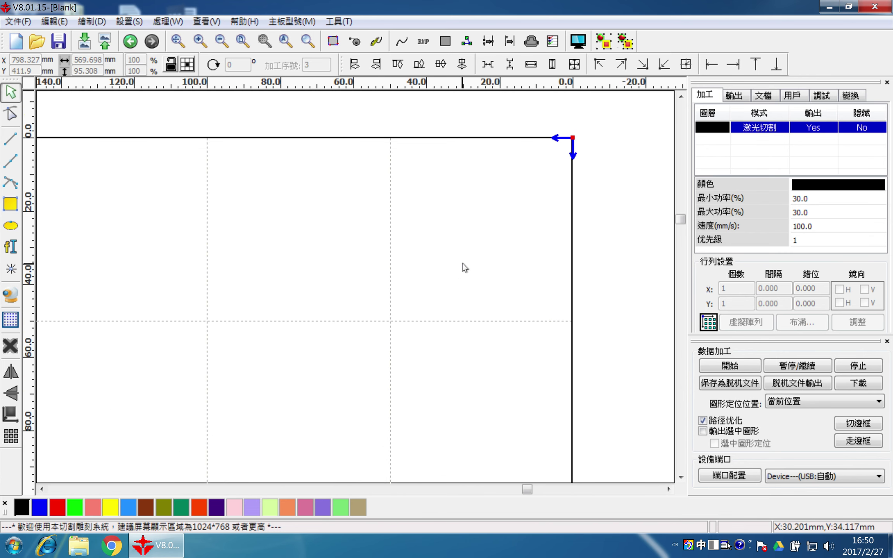
pyautogui.scroll(1, 463, 263)
pyautogui.moveTo(487, 255); pyautogui.dragTo(437, 285, button='middle')
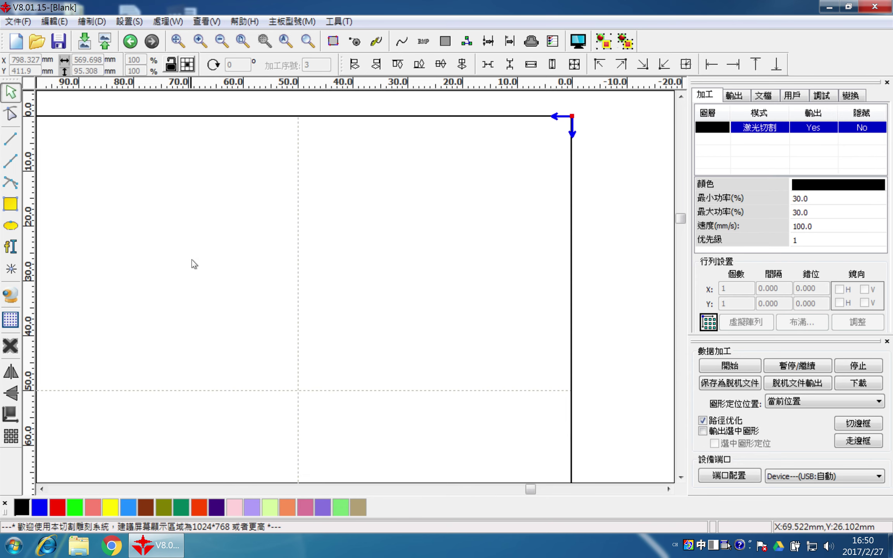
pyautogui.moveTo(191, 260); pyautogui.dragTo(207, 260, button='middle')
pyautogui.click(11, 247)
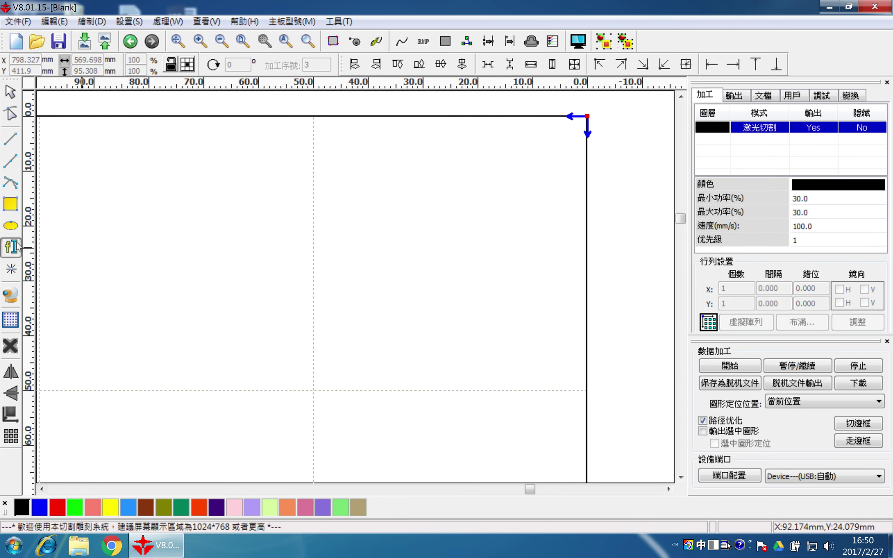
pyautogui.click(355, 200)
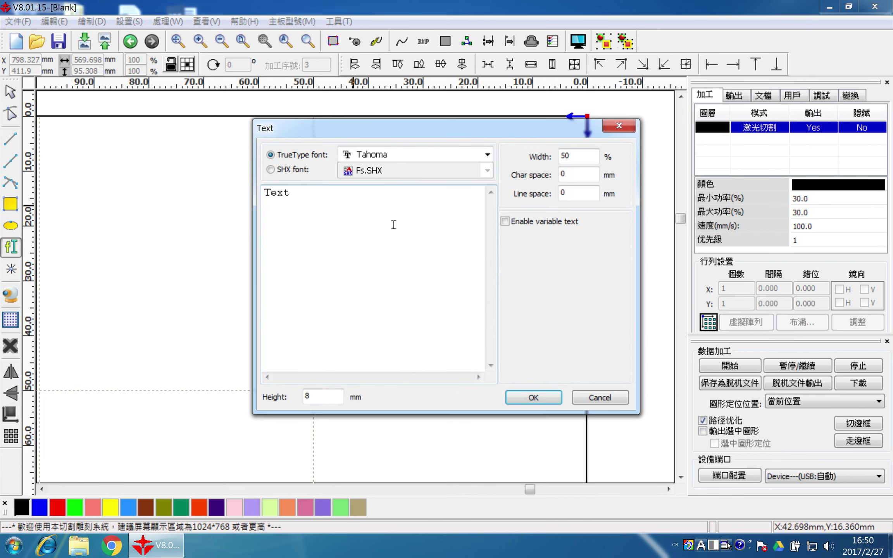
pyautogui.moveTo(291, 194); pyautogui.dragTo(235, 198)
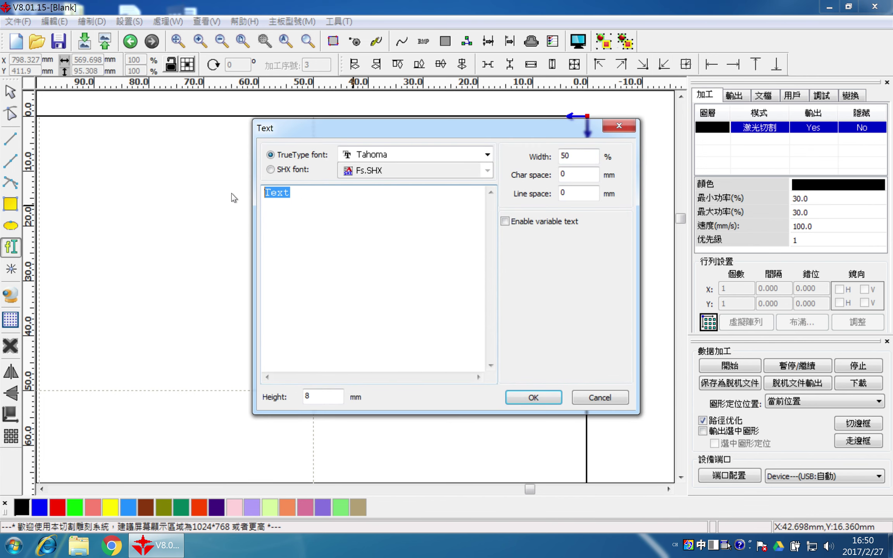
pyautogui.write('YCSH')
# Step: Set the TrueType font of the new text to Sylfaen and insert it in the drawing
pyautogui.click(487, 154)
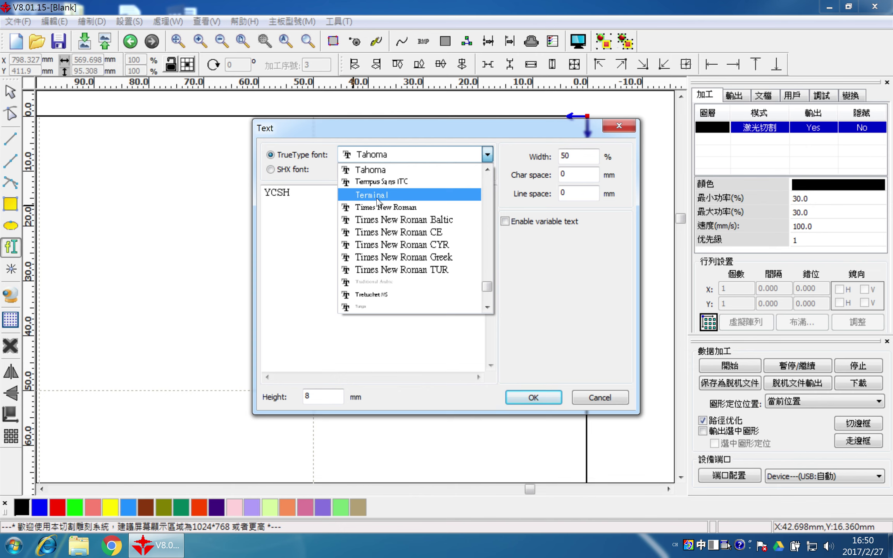
pyautogui.scroll(3, 407, 186)
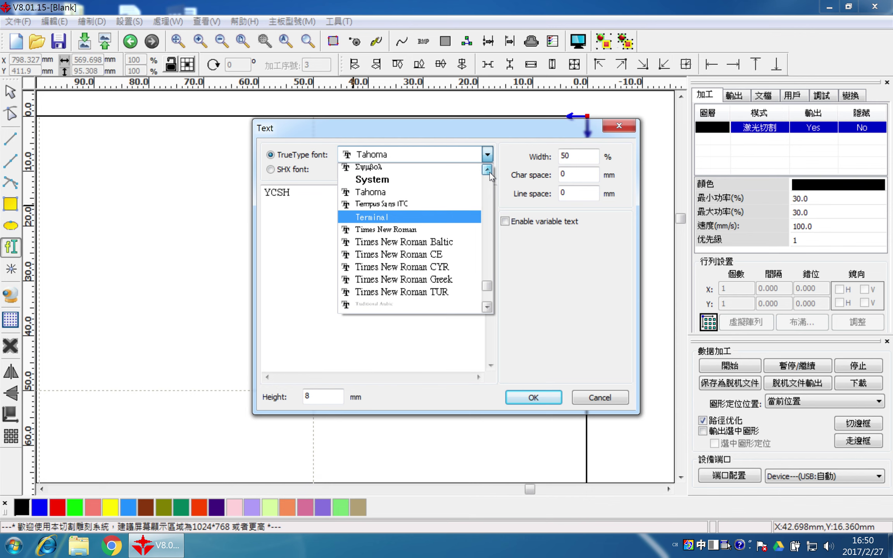
pyautogui.click(406, 171)
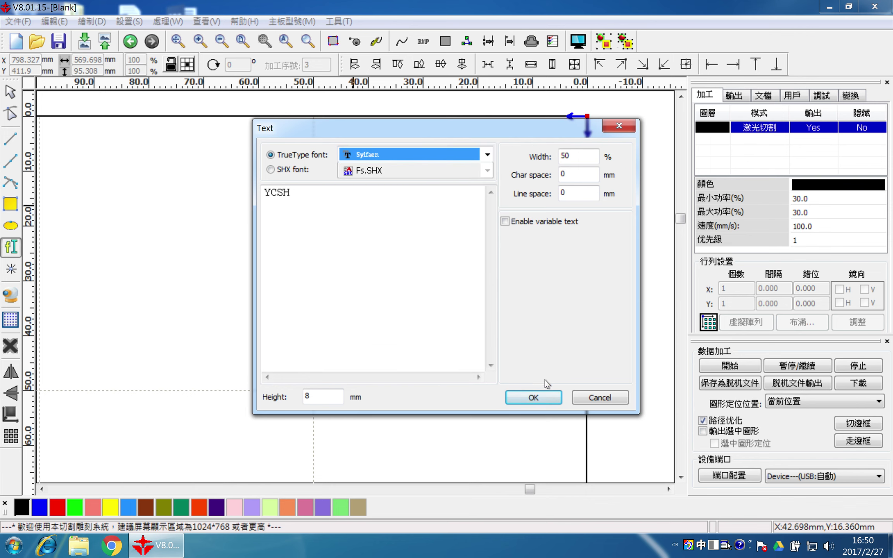
pyautogui.click(540, 401)
# Step: Move the YCSH text so its centre is at about X 27.7 mm, Y 24.2 mm
pyautogui.click(483, 278)
pyautogui.click(392, 195)
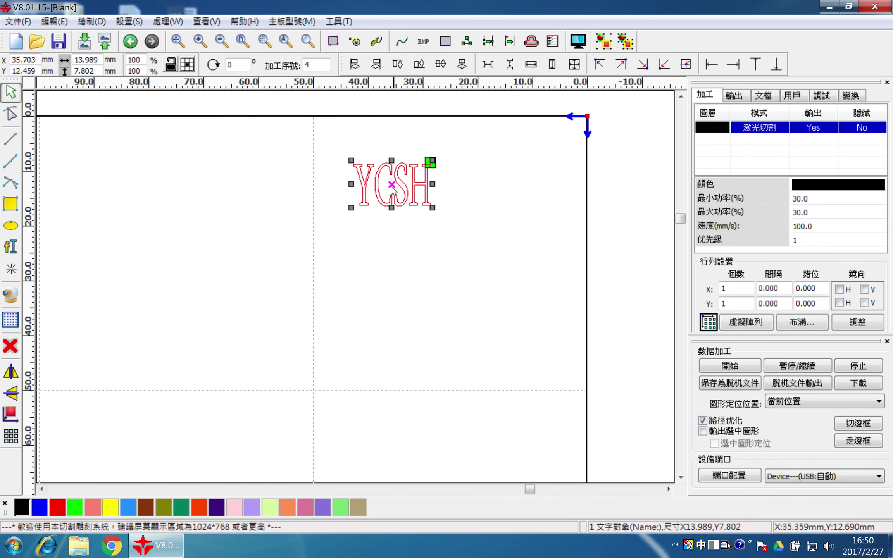
pyautogui.moveTo(392, 195); pyautogui.dragTo(435, 260)
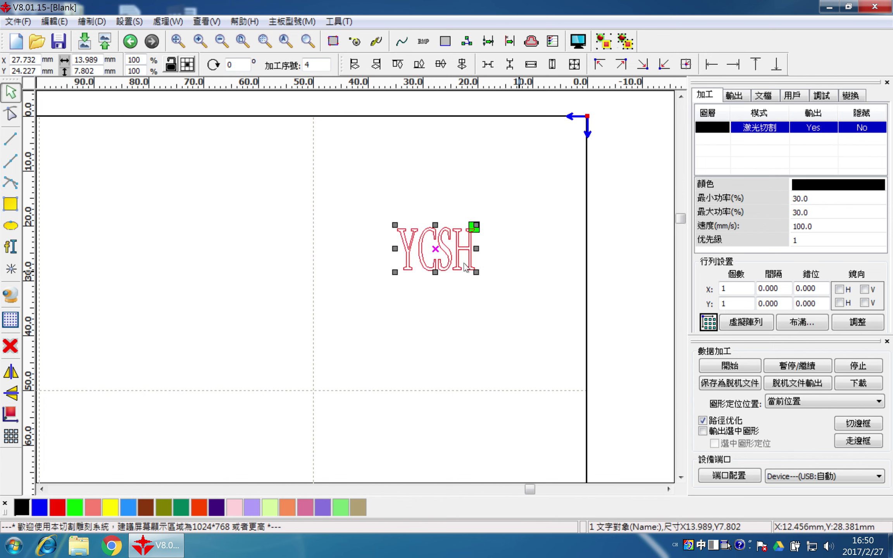
# Step: Draw a closed freeform Bézier outline around the YCSH text, about 37.6 mm wide and 31 mm high
pyautogui.click(27, 172)
pyautogui.click(10, 182)
pyautogui.click(401, 180)
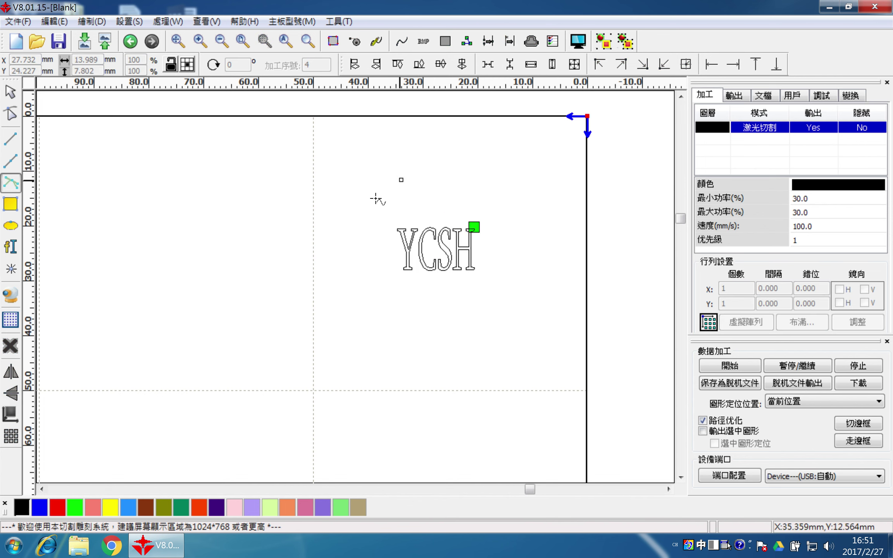
pyautogui.click(354, 222)
pyautogui.moveTo(358, 253); pyautogui.dragTo(367, 287)
pyautogui.moveTo(438, 323); pyautogui.dragTo(512, 328)
pyautogui.click(543, 299)
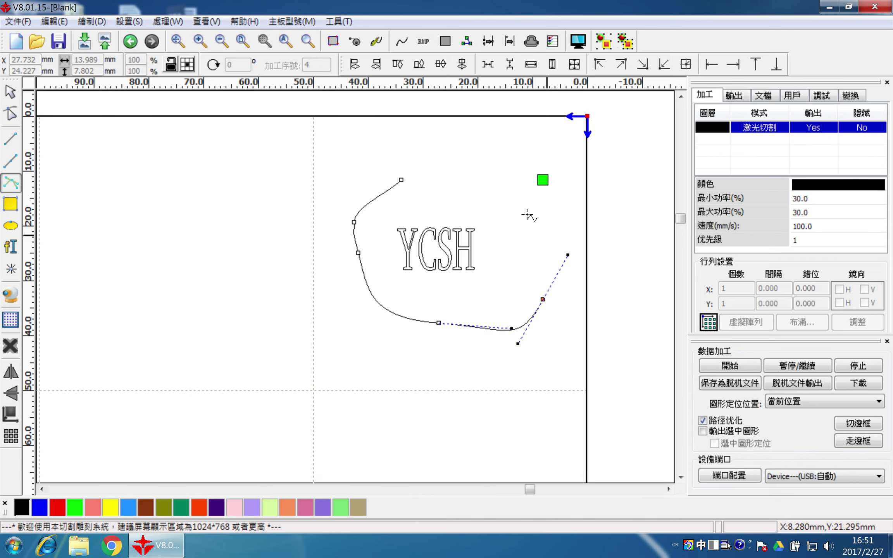
pyautogui.moveTo(520, 205); pyautogui.dragTo(471, 141)
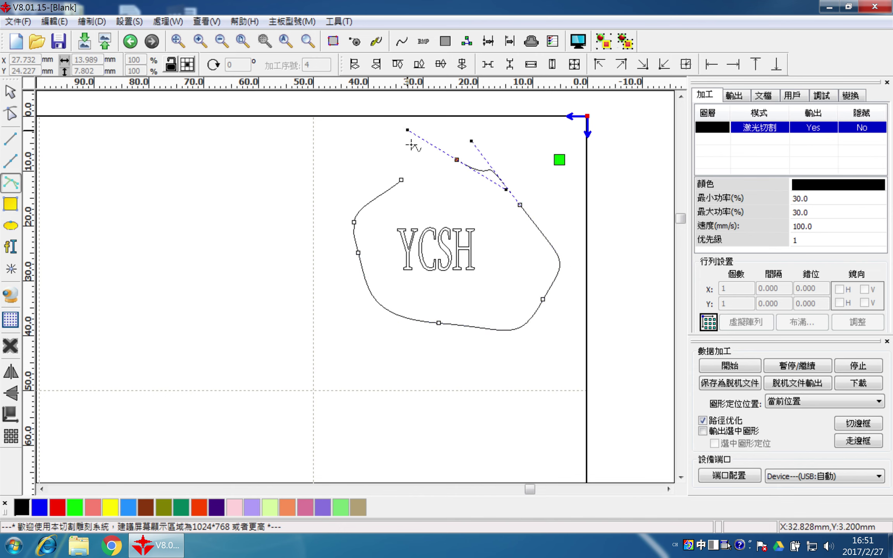
pyautogui.click(401, 179)
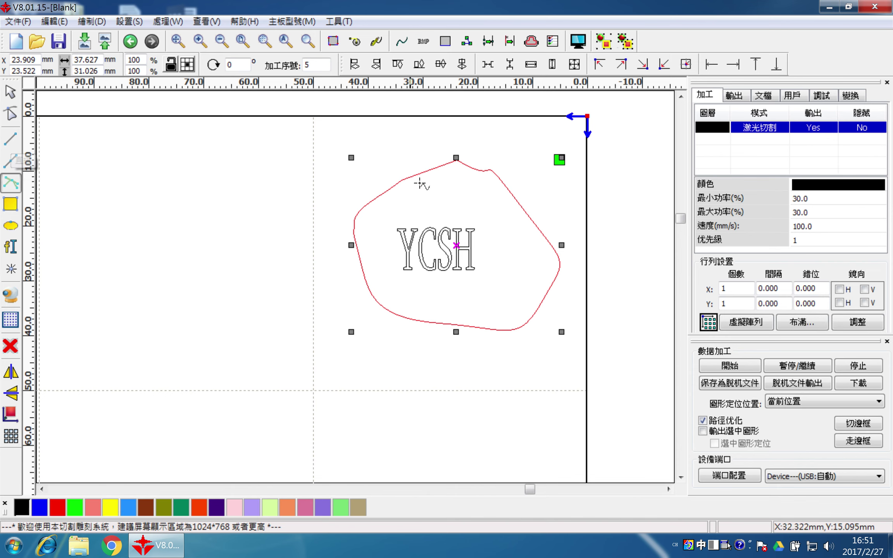
# Step: Smooth the wavy bend at the outline's upper right by adjusting its node handles, and leave node editing
pyautogui.click(9, 115)
pyautogui.click(471, 165)
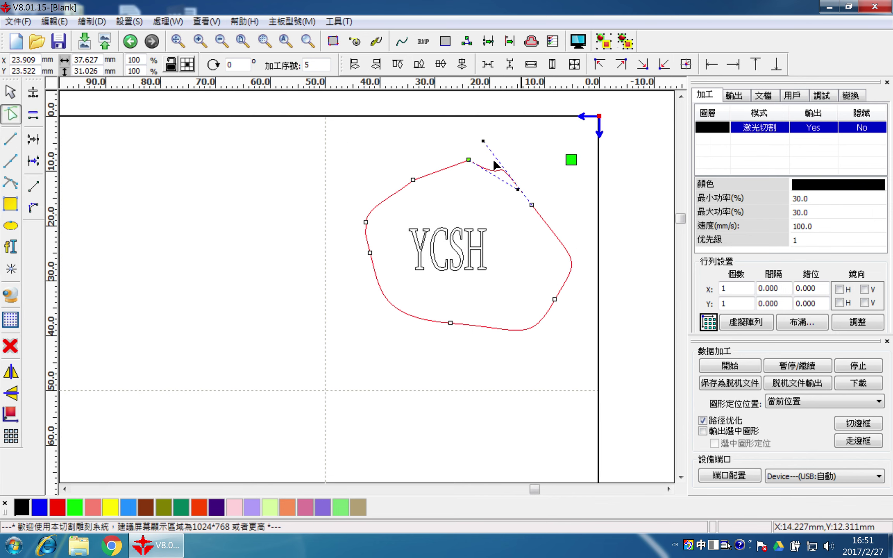
pyautogui.click(500, 174)
pyautogui.click(499, 175)
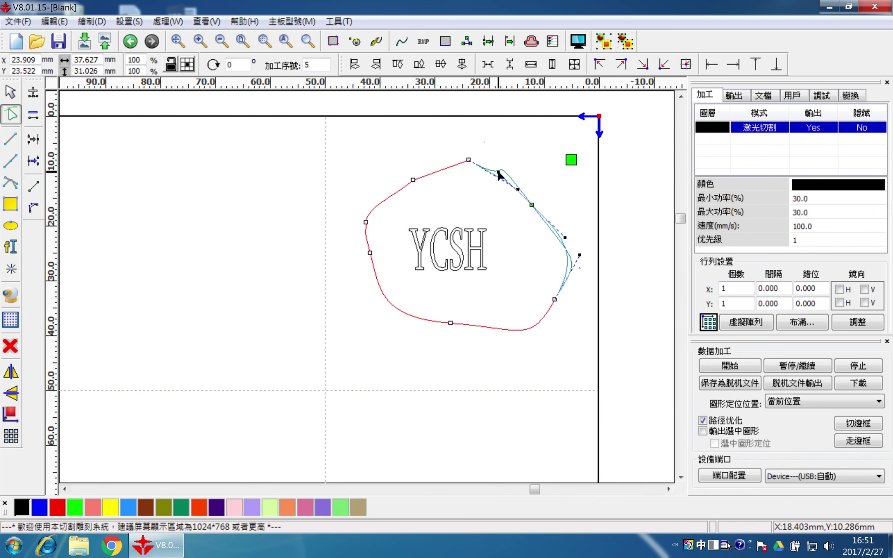
pyautogui.moveTo(519, 190); pyautogui.dragTo(520, 146)
pyautogui.click(558, 209)
pyautogui.click(11, 92)
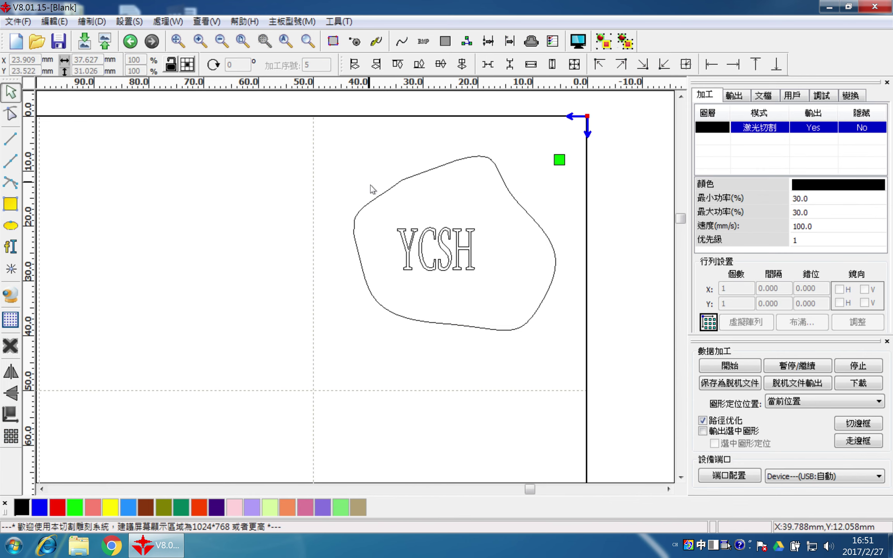
# Step: Draw a small ellipse inside the outline, above the YCSH text near its top edge
pyautogui.click(461, 270)
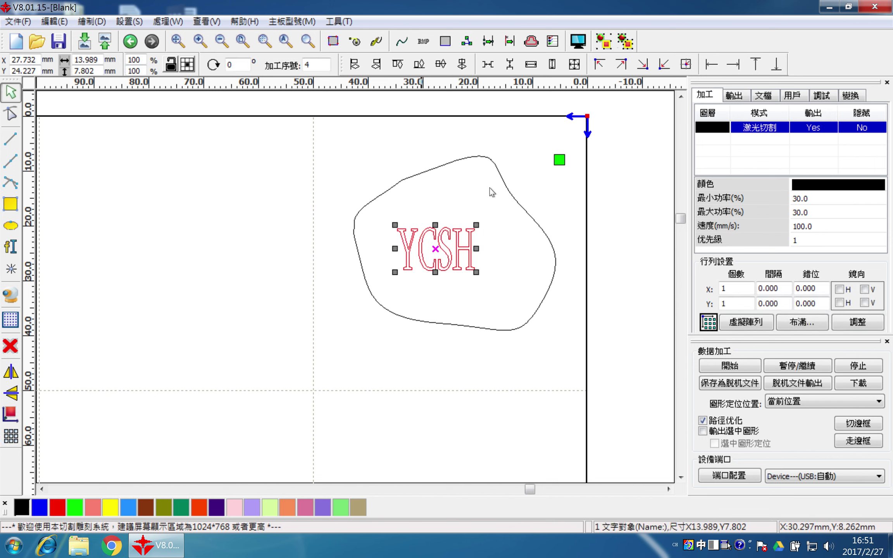
pyautogui.click(10, 226)
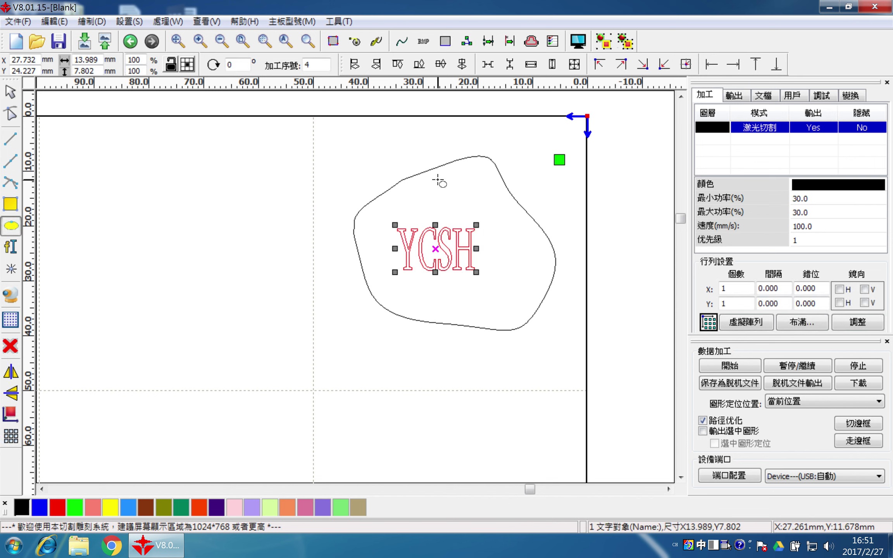
pyautogui.moveTo(438, 180); pyautogui.dragTo(450, 189)
pyautogui.press('Escape')
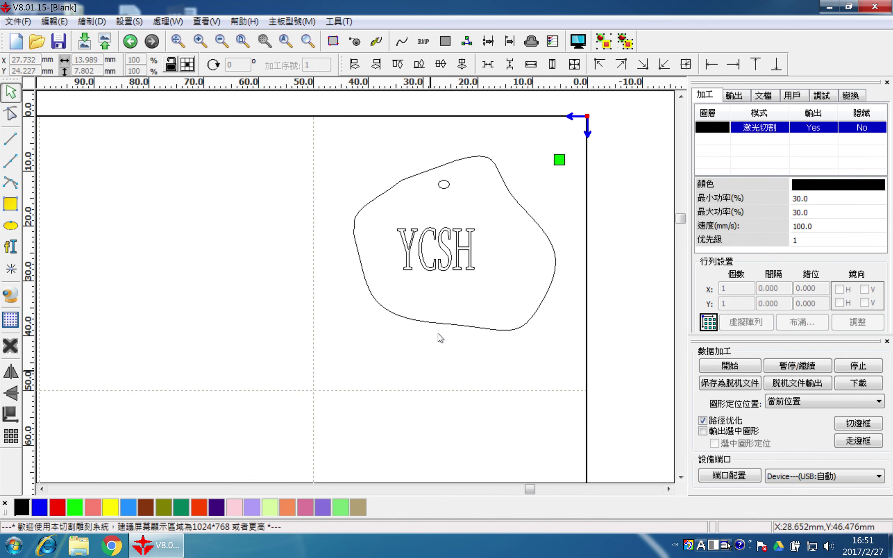
# Step: Assign the YCSH text to the olive-coloured layer and deselect it
pyautogui.click(427, 269)
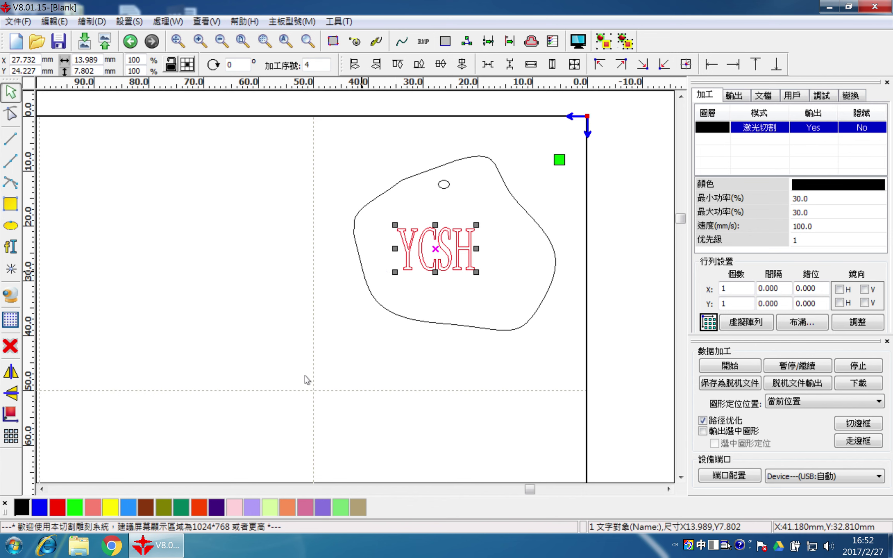
pyautogui.click(162, 511)
pyautogui.click(365, 360)
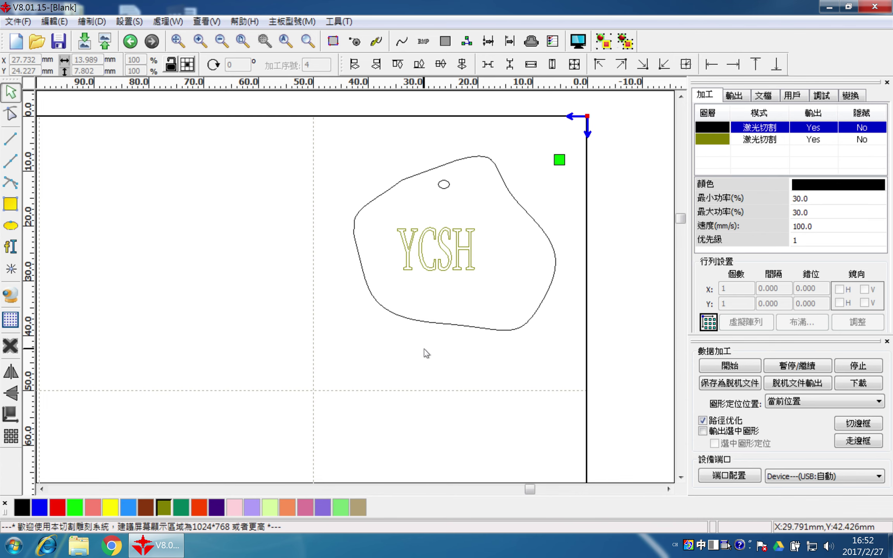
# Step: Stretch the YCSH text horizontally to about 20.5 mm wide, keeping its left edge and height
pyautogui.click(438, 271)
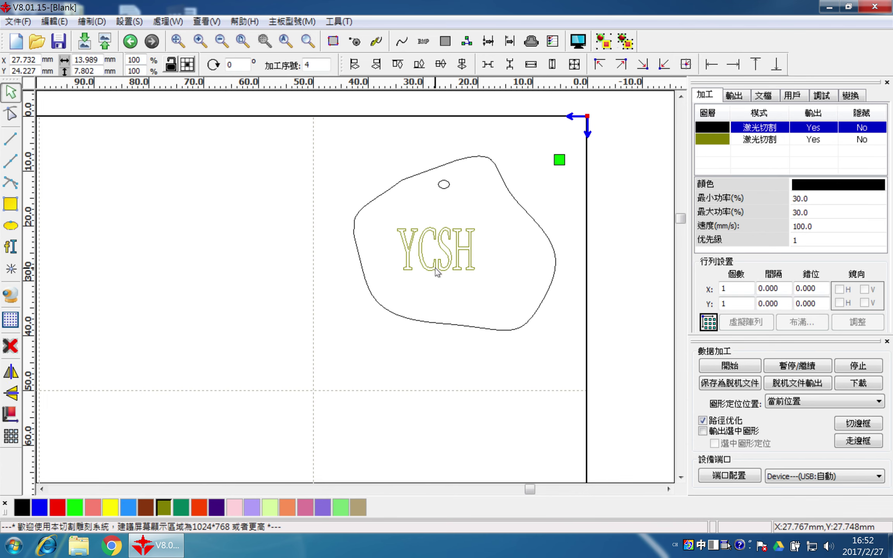
pyautogui.scroll(5, 441, 255)
pyautogui.scroll(-2, 441, 255)
pyautogui.scroll(-4, 440, 255)
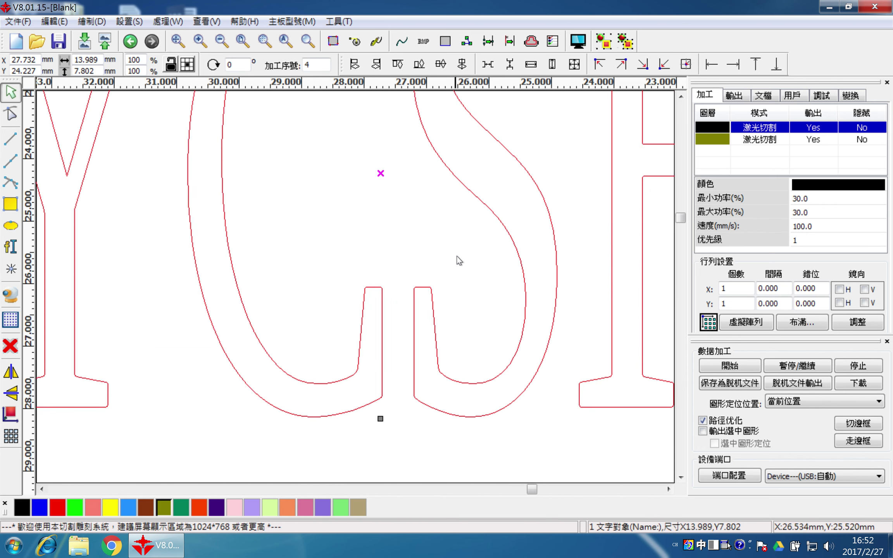
pyautogui.moveTo(506, 244); pyautogui.dragTo(560, 245)
pyautogui.click(559, 293)
pyautogui.click(529, 221)
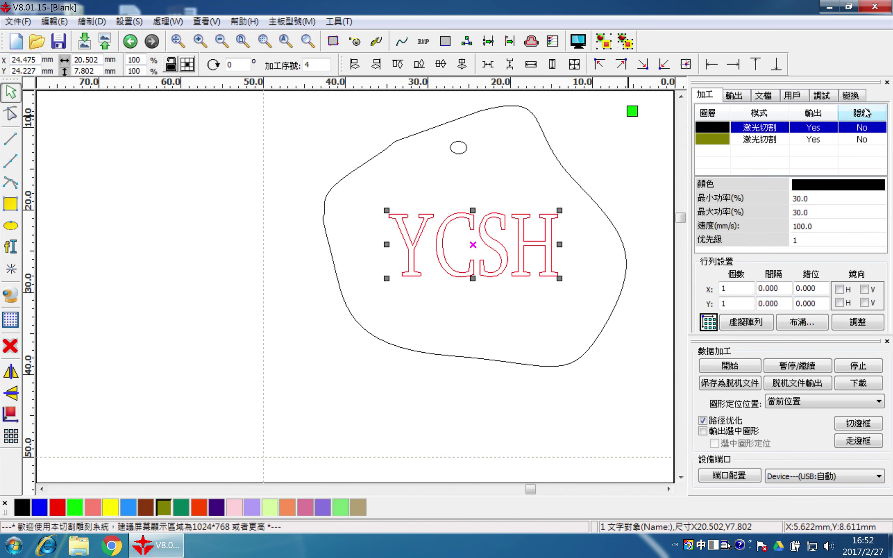
# Step: Set the olive layer's processing mode to laser scanning (激光掃描) and clear the selection
pyautogui.click(760, 140)
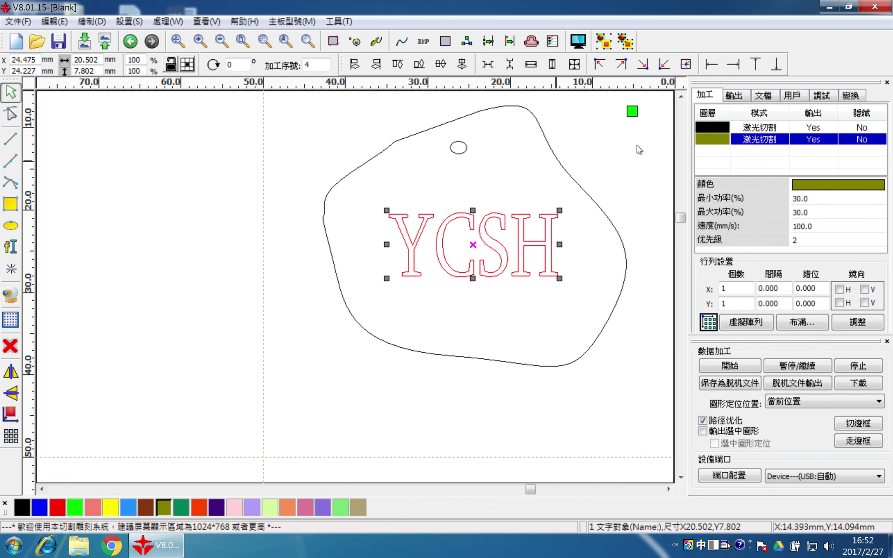
pyautogui.doubleClick(773, 139)
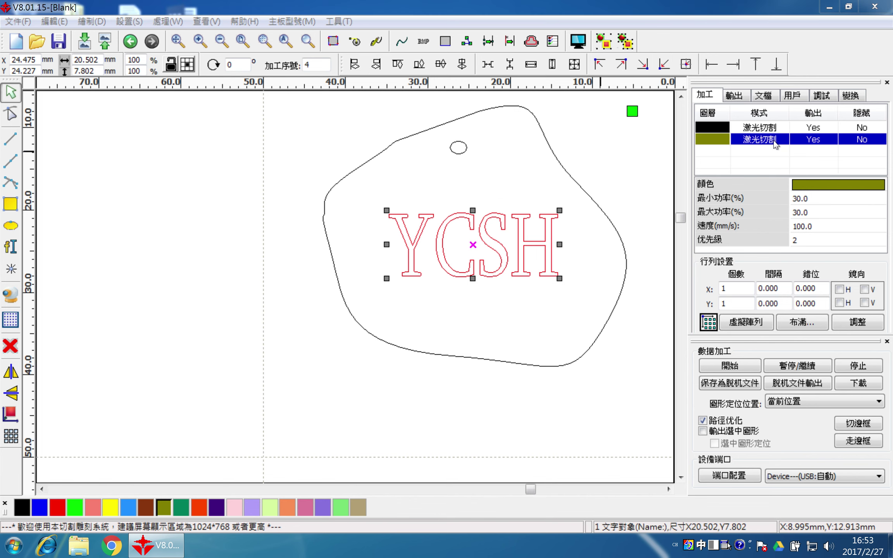
pyautogui.click(496, 199)
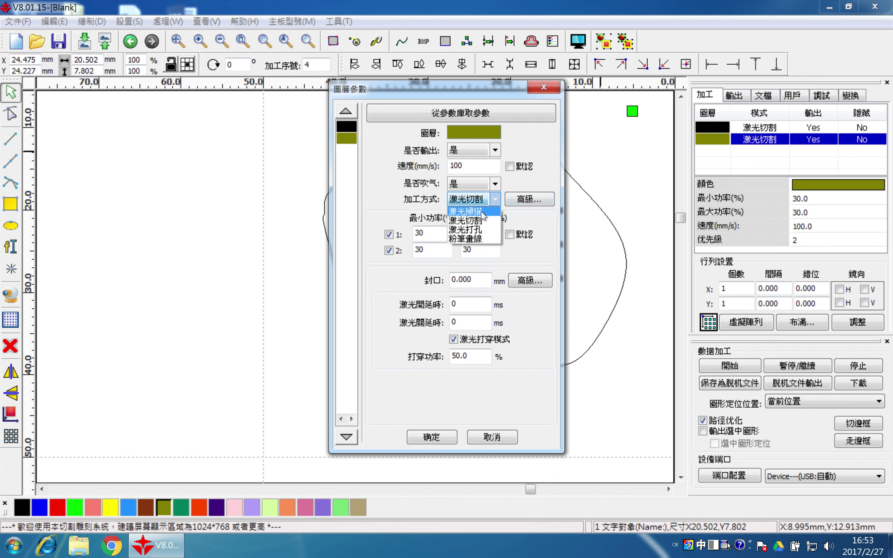
pyautogui.click(482, 213)
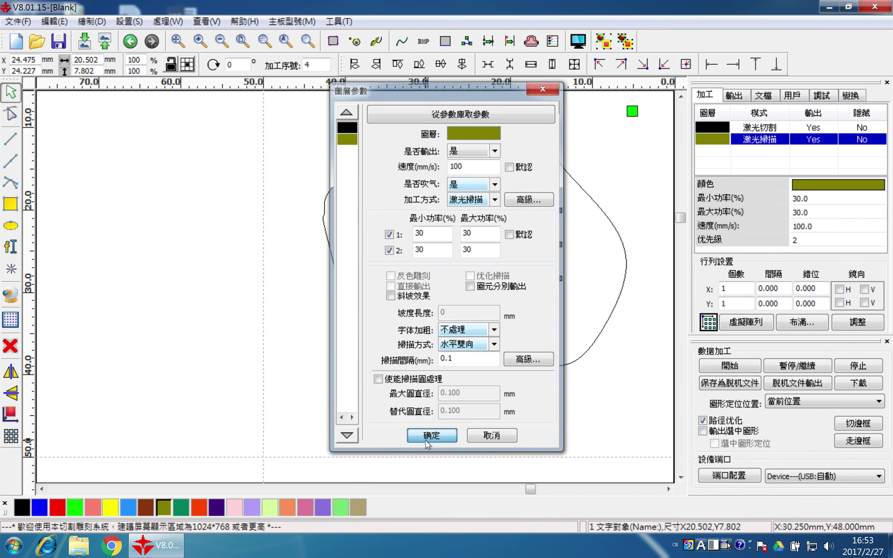
pyautogui.click(426, 441)
pyautogui.click(626, 187)
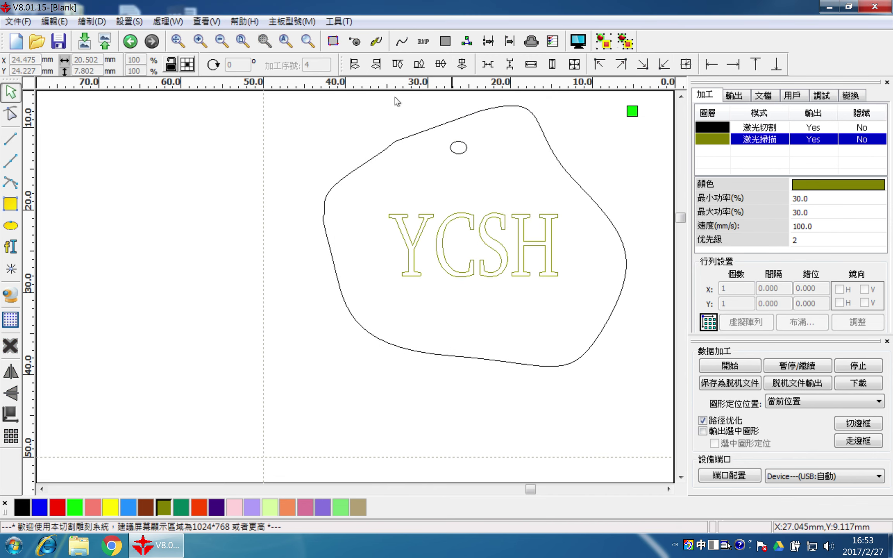
# Step: Turn on the filled display of scanned graphics (填充掃描圖形)
pyautogui.click(161, 24)
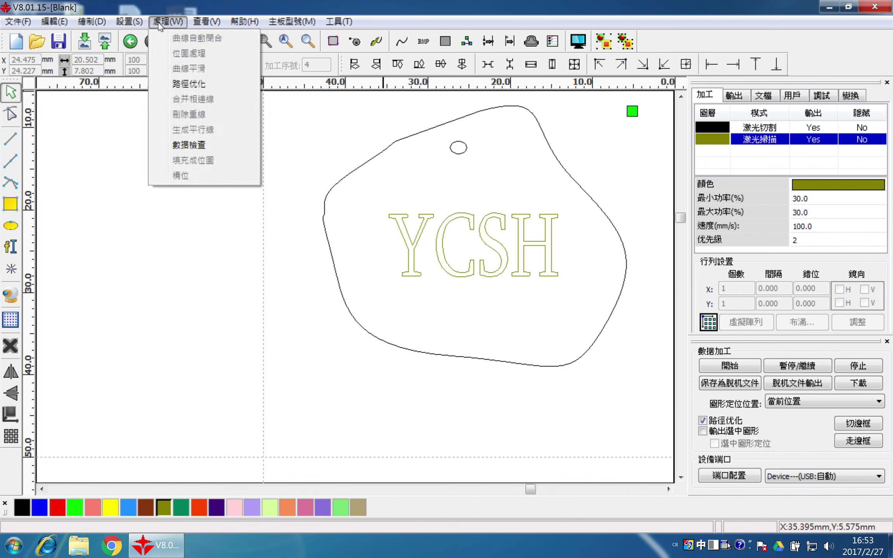
pyautogui.moveTo(128, 23)
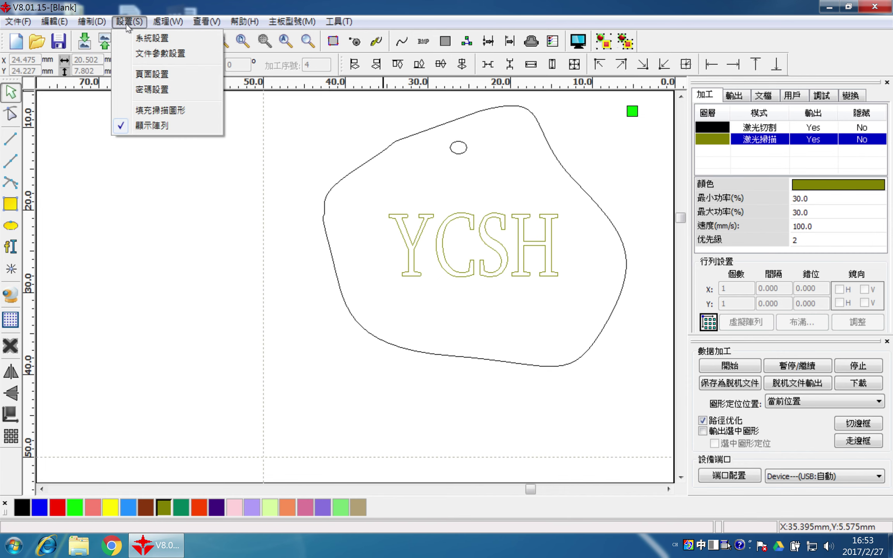
pyautogui.click(152, 111)
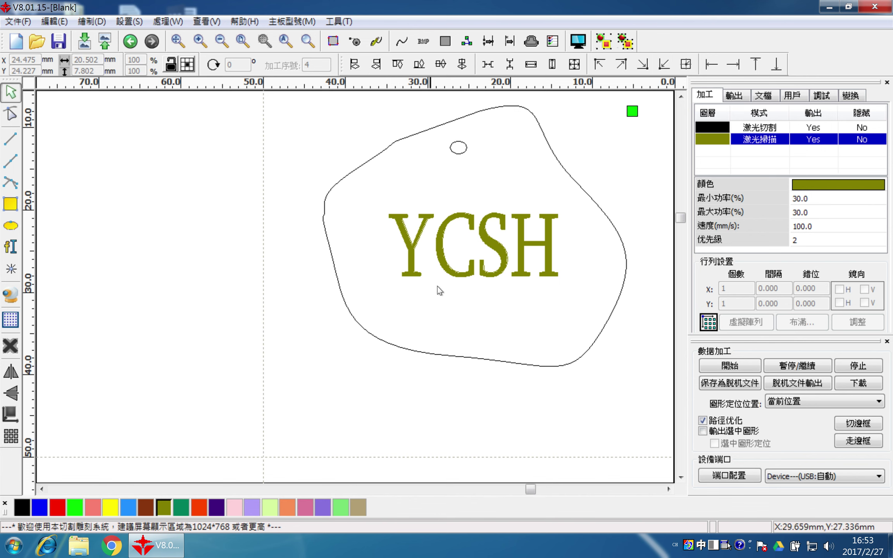
# Step: Set the olive layer's processing mode to laser cutting (激光切割)
pyautogui.doubleClick(761, 139)
pyautogui.click(479, 199)
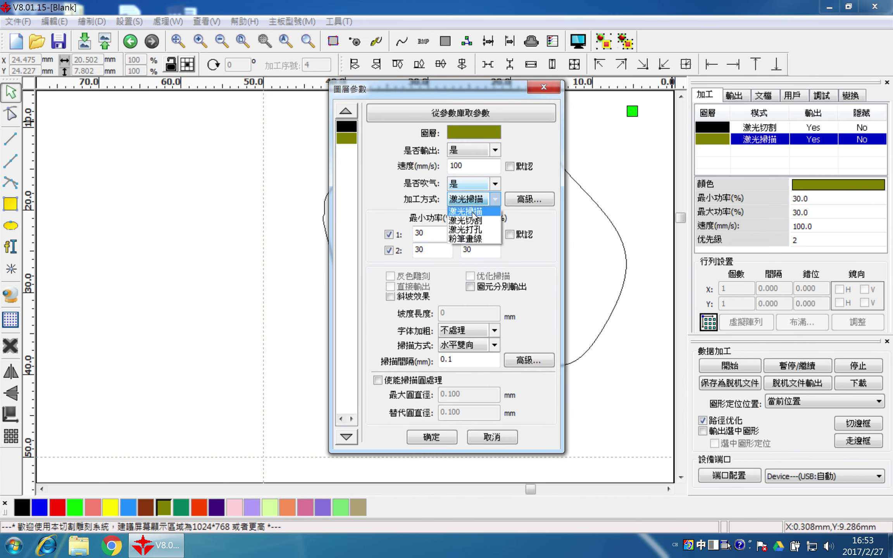
pyautogui.click(467, 217)
pyautogui.click(438, 441)
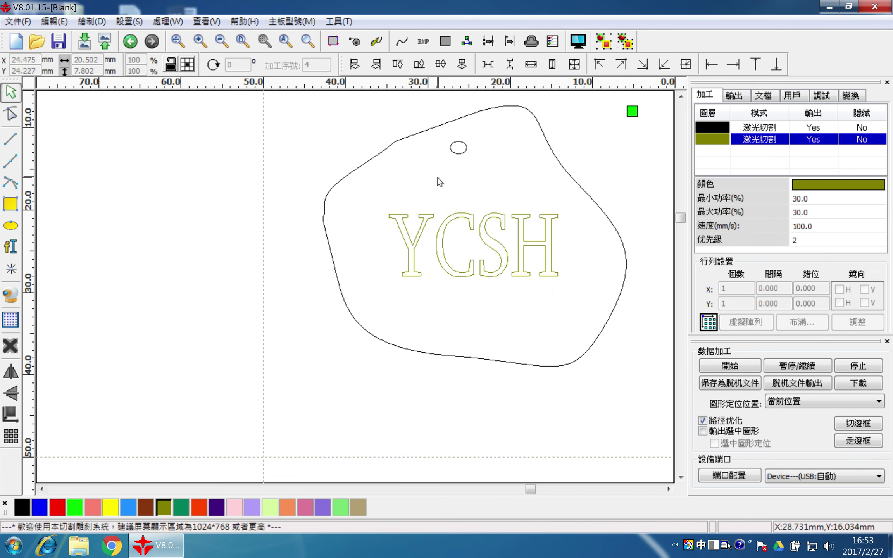
# Step: Reorder the layers so the olive text layer is processed before the black outline layer
pyautogui.click(749, 129)
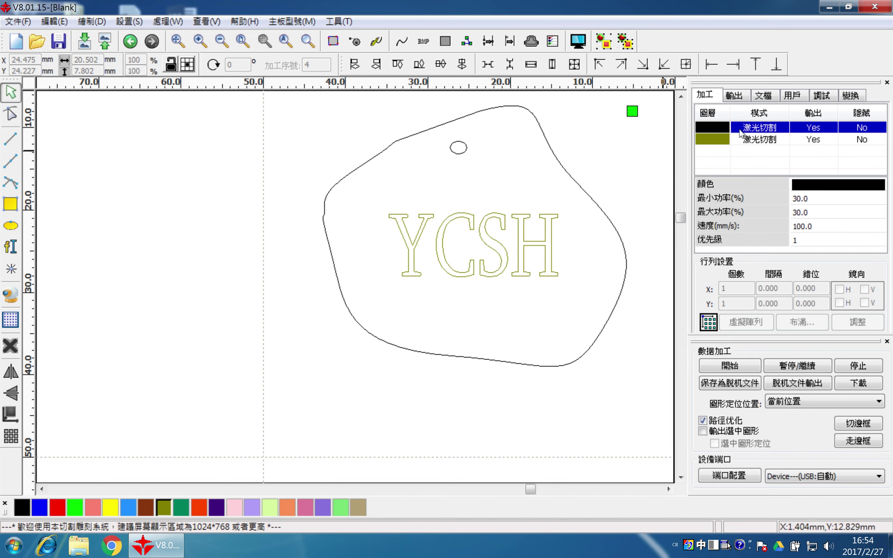
pyautogui.moveTo(747, 130); pyautogui.dragTo(748, 147)
pyautogui.click(749, 163)
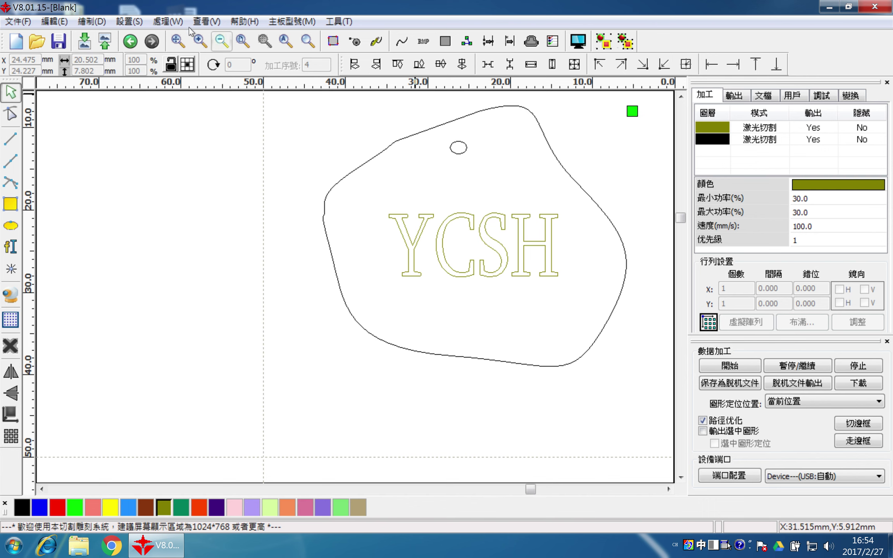
# Step: Review the general system settings (系統設置) and close them without changes
pyautogui.click(136, 23)
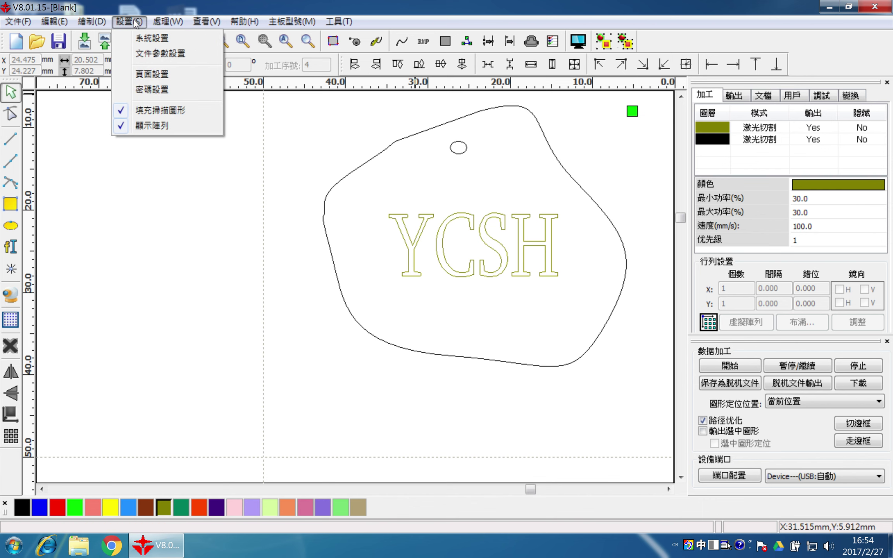
pyautogui.click(139, 38)
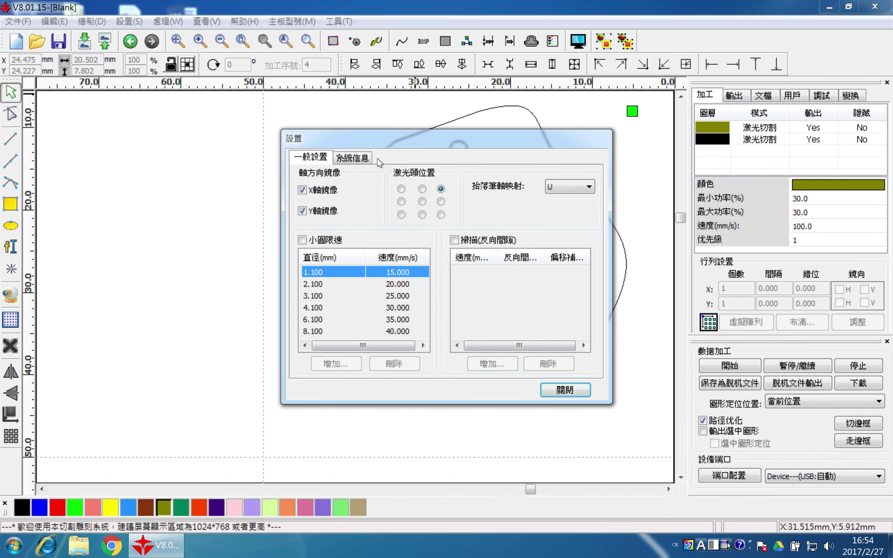
pyautogui.click(573, 388)
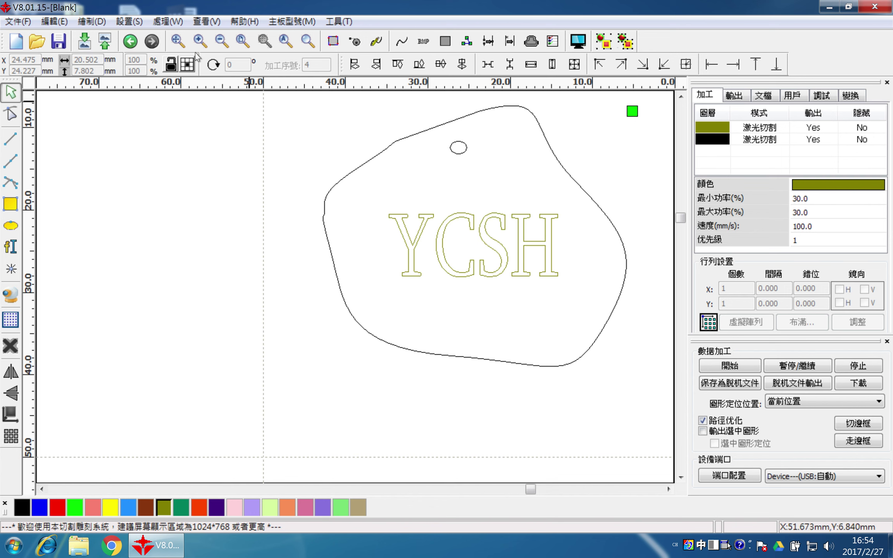
# Step: Run the cutting optimization (切割优化處理) with processing by layer order (按圖層順序) left enabled
pyautogui.click(160, 22)
pyautogui.click(188, 84)
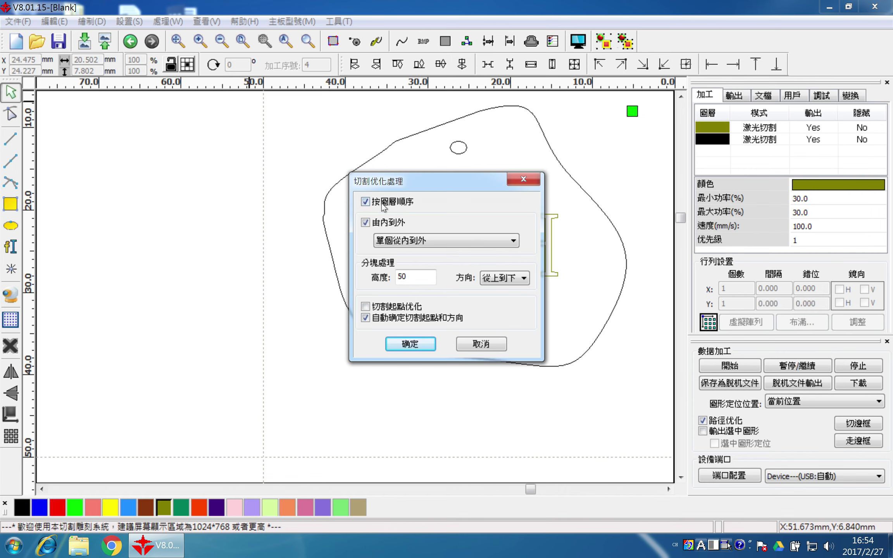
pyautogui.click(411, 344)
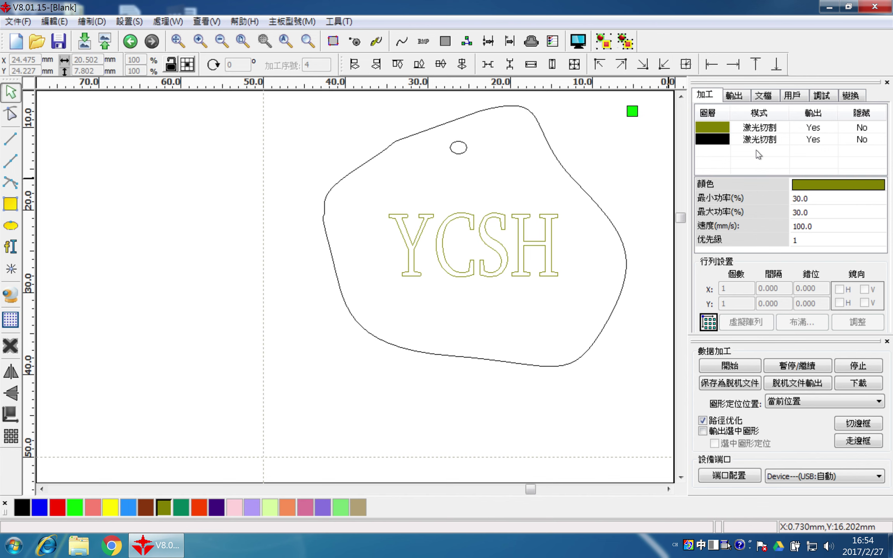
# Step: Set the olive text layer's processing mode back to laser scanning (激光掃描) in its layer parameters
pyautogui.doubleClick(757, 130)
pyautogui.click(465, 199)
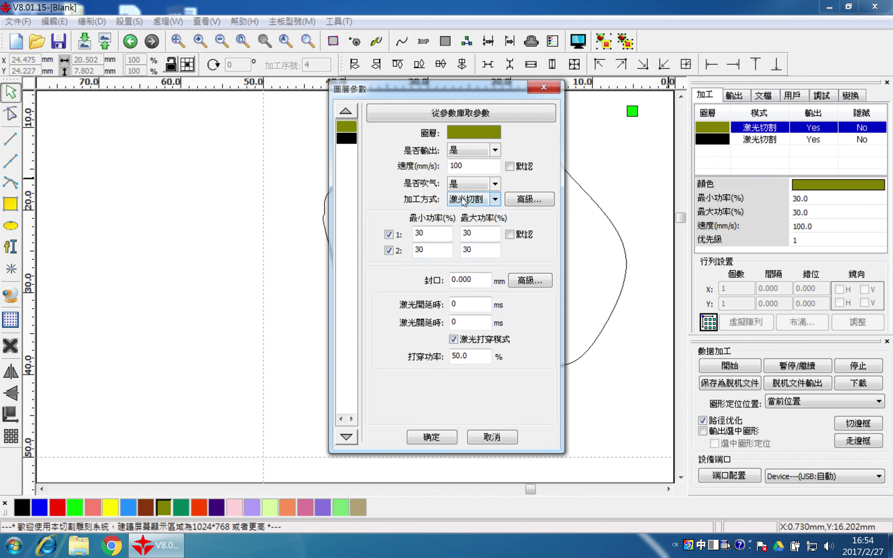
pyautogui.click(478, 212)
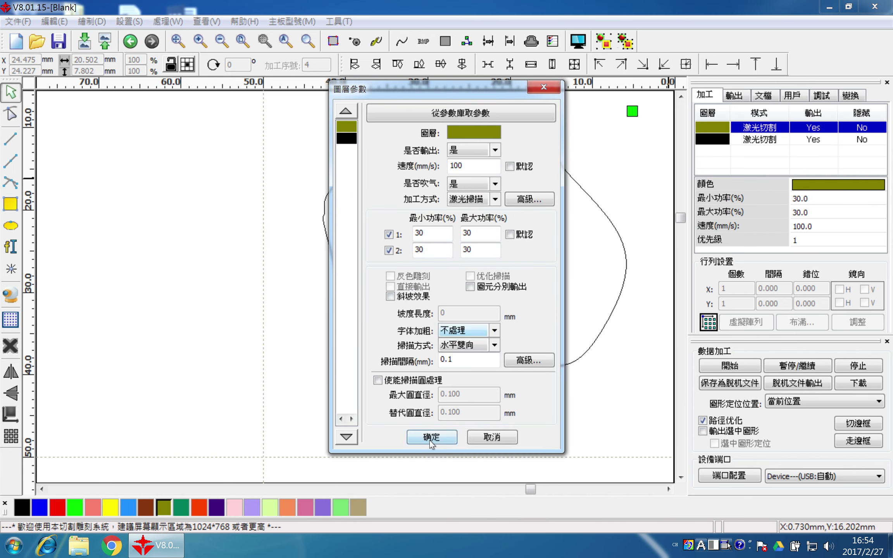
pyautogui.click(431, 438)
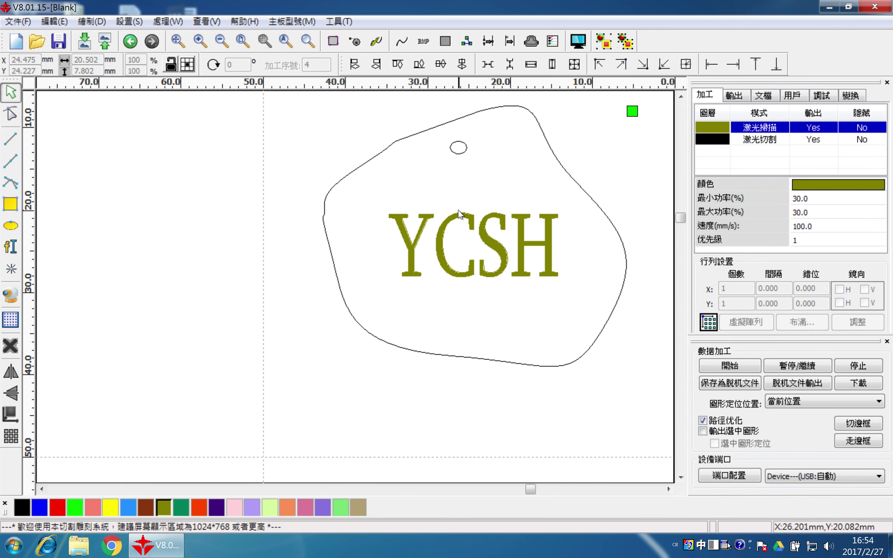
# Step: Examine the finished tag close up and within the whole work area, and switch to the macOS desktop
pyautogui.scroll(5, 454, 217)
pyautogui.scroll(-8, 450, 227)
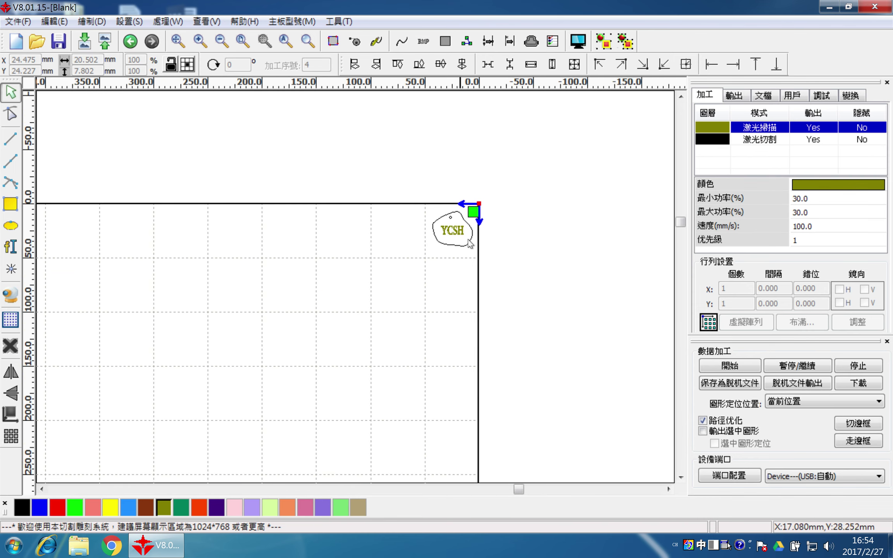
pyautogui.scroll(5, 470, 238)
pyautogui.scroll(2, 462, 237)
pyautogui.scroll(-4, 485, 252)
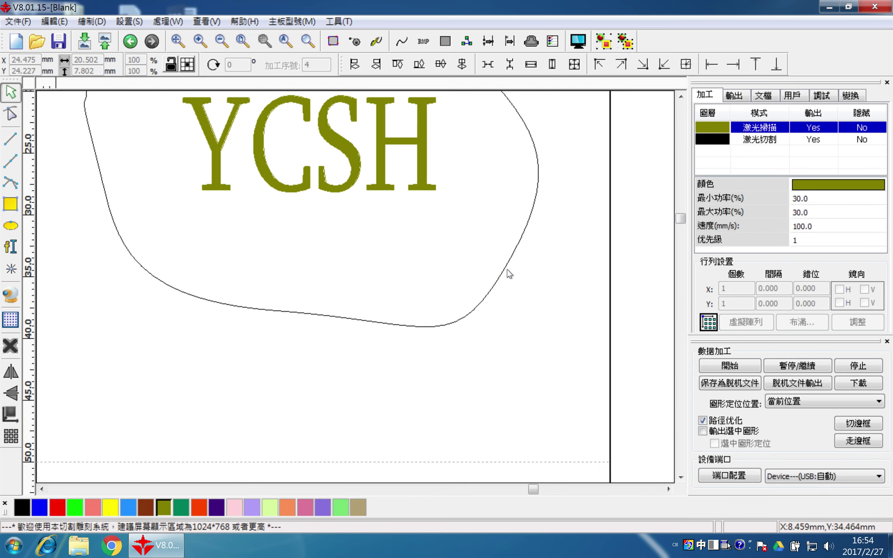
pyautogui.scroll(-5, 504, 268)
pyautogui.scroll(1, 473, 243)
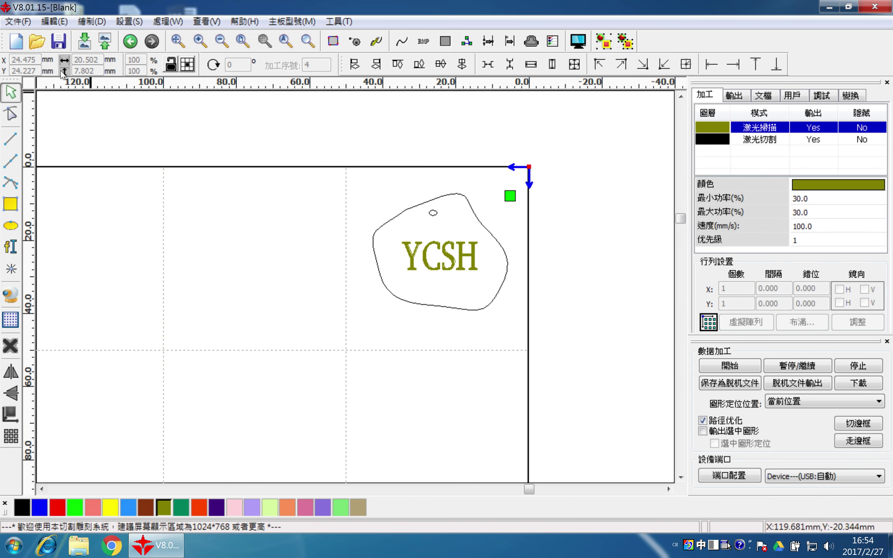
pyautogui.hotkey('ctrl', 'Left')
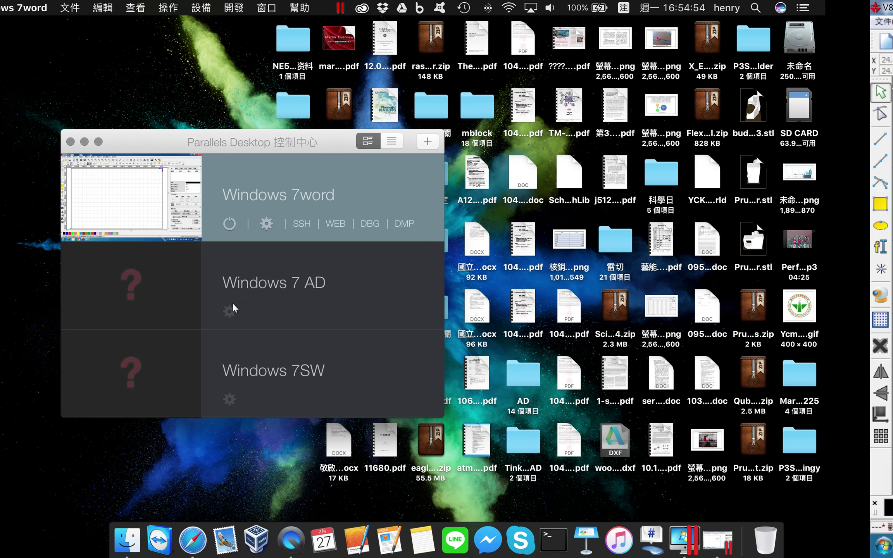